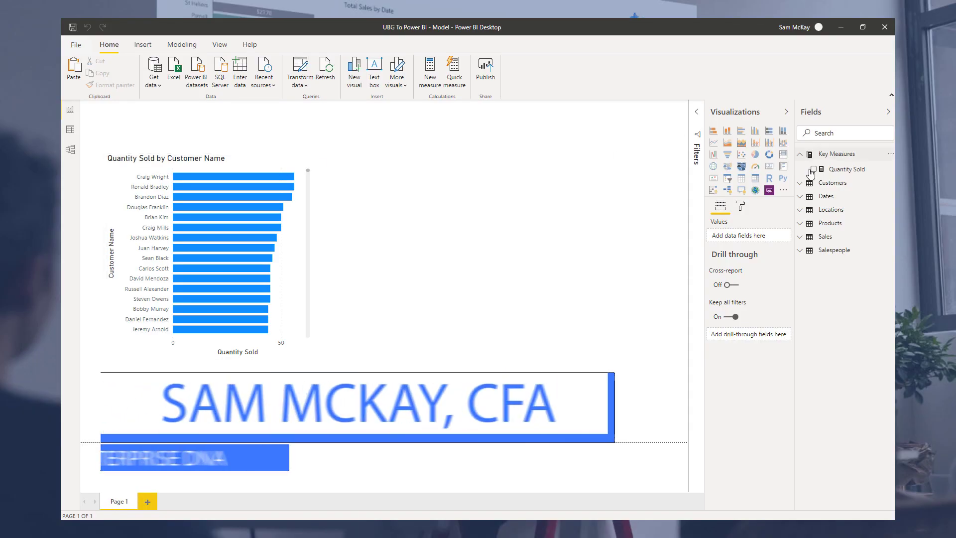
# - Review the Quantity Sold measure's SUM formula and the Quantity column of the Sales table that it refers to
pyautogui.click(850, 170)
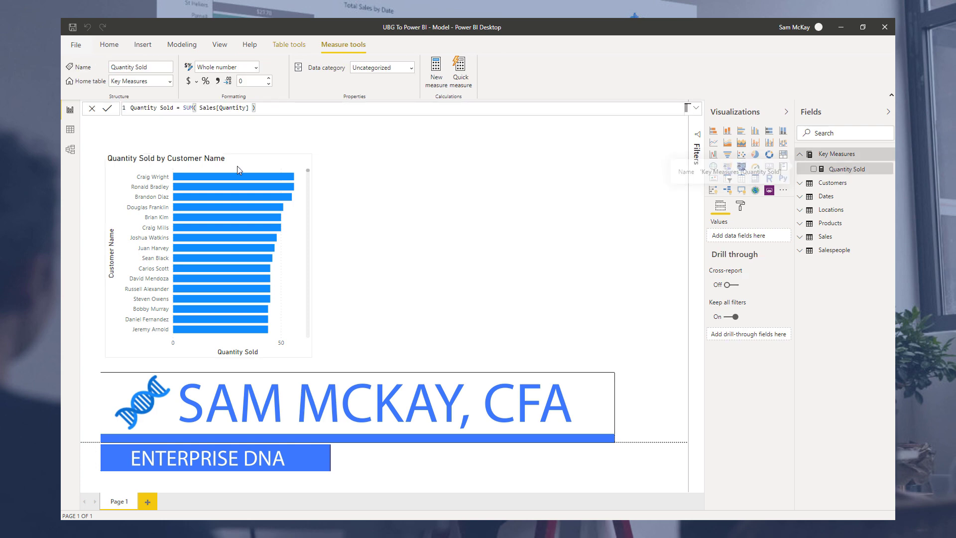
pyautogui.moveTo(183, 108); pyautogui.dragTo(255, 109)
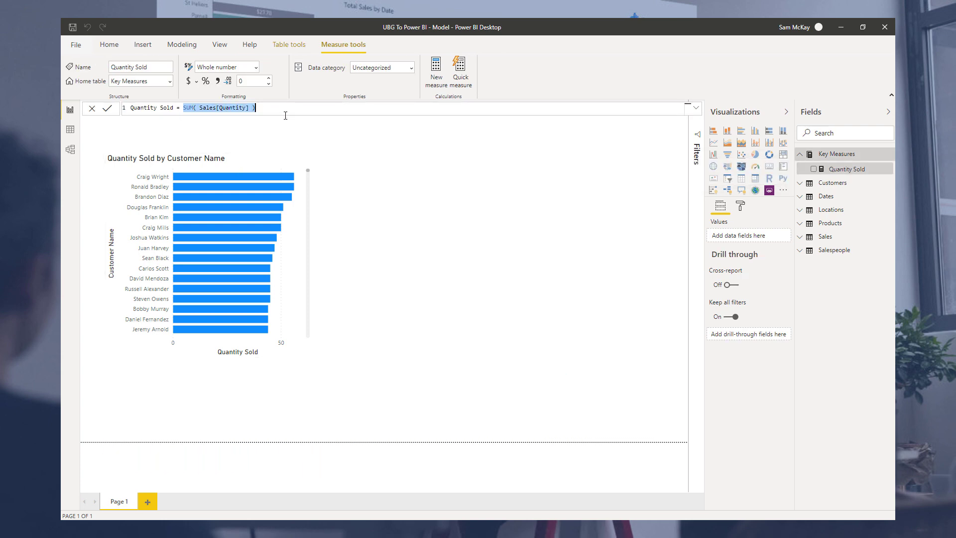
pyautogui.click(70, 134)
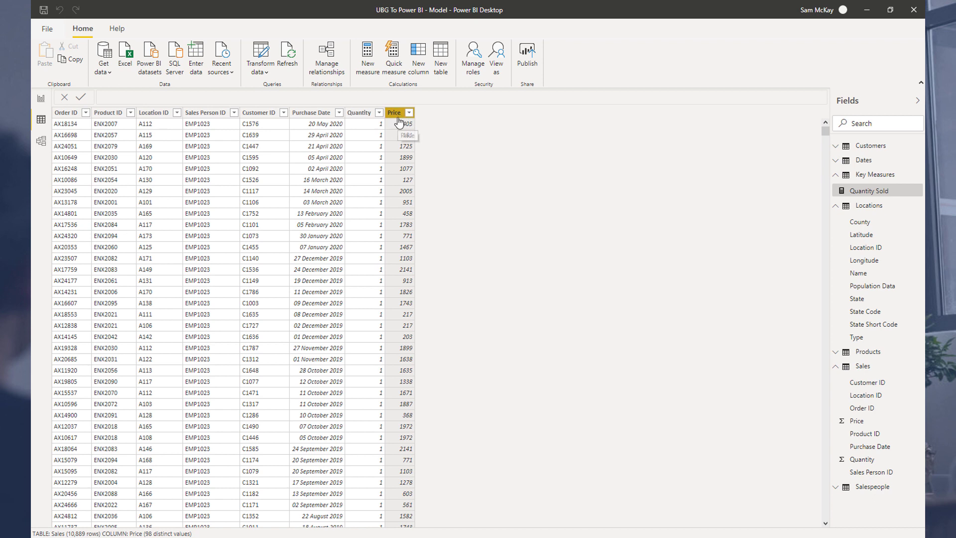
pyautogui.click(368, 114)
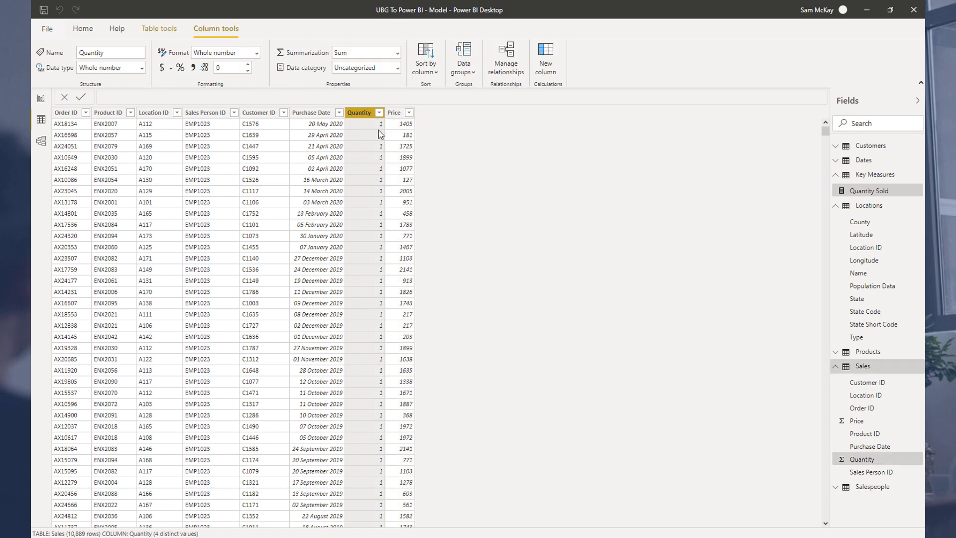
pyautogui.click(42, 98)
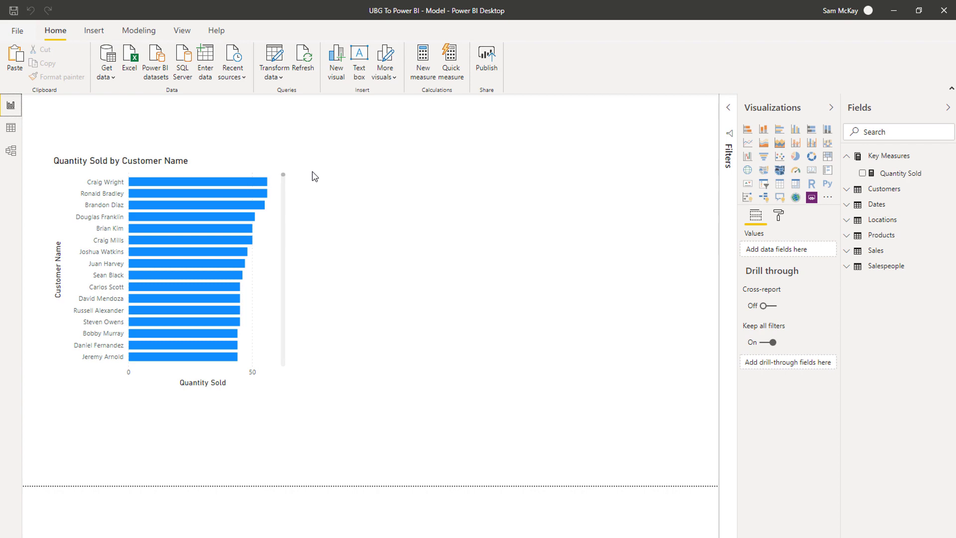
pyautogui.click(892, 174)
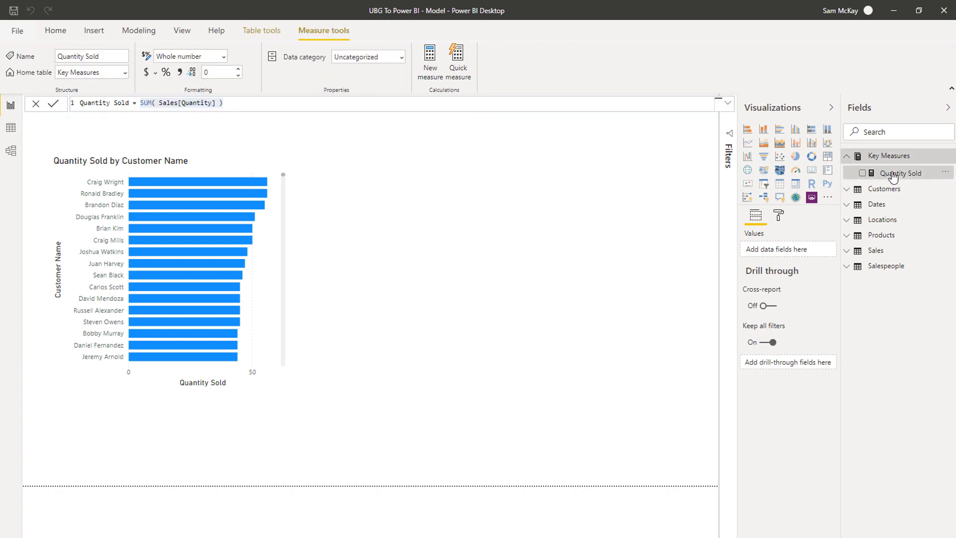
pyautogui.click(228, 103)
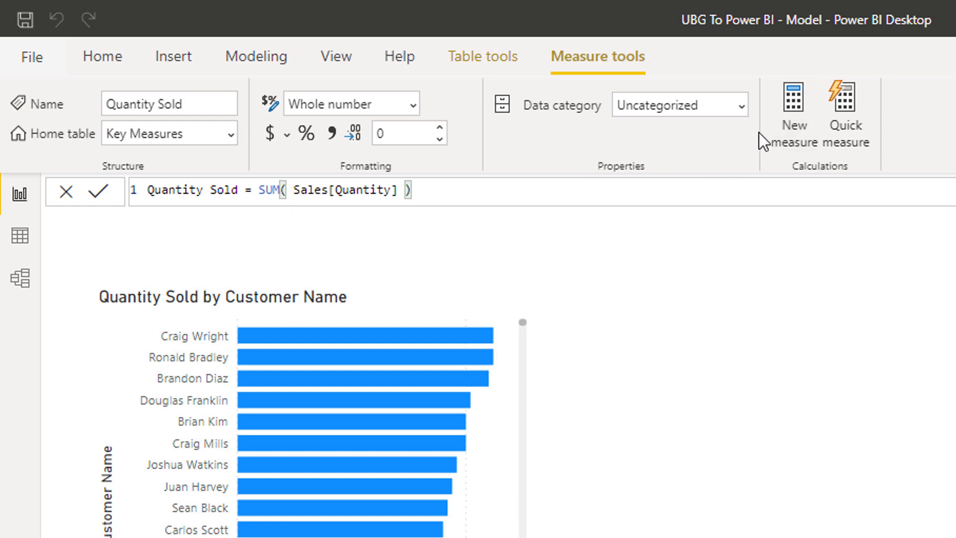
# - Create a new measure in the Key Measures table and name it Average Quantity
pyautogui.click(795, 120)
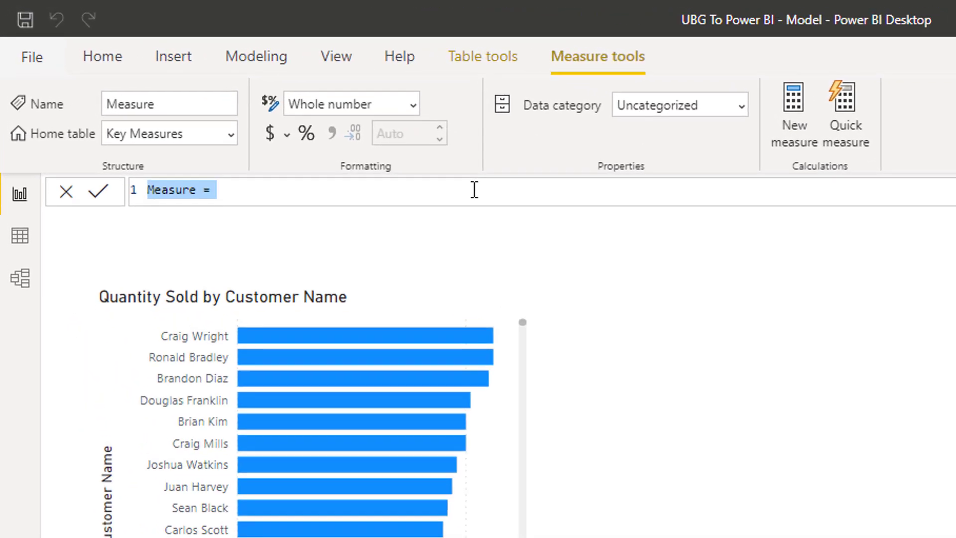
pyautogui.write('Average')
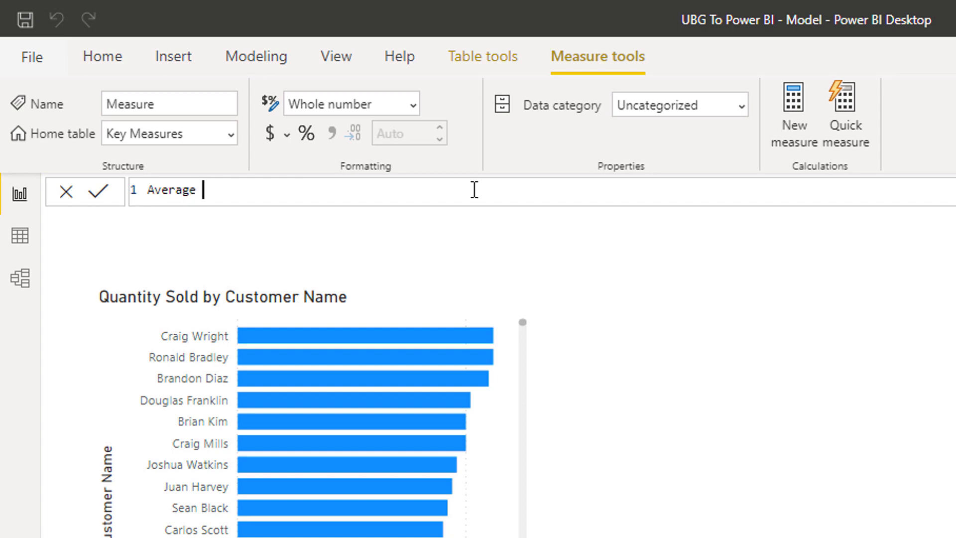
pyautogui.write('rQuantit')
pyautogui.press('BackSpace')
pyautogui.press('BackSpace')
pyautogui.press('BackSpace')
pyautogui.press('BackSpace')
pyautogui.press('BackSpace')
pyautogui.press('BackSpace')
pyautogui.write('U')
pyautogui.press('BackSpace')
pyautogui.write('uan')
pyautogui.press('BackSpace')
pyautogui.write('ant')
pyautogui.press('BackSpace')
pyautogui.write('tity ')
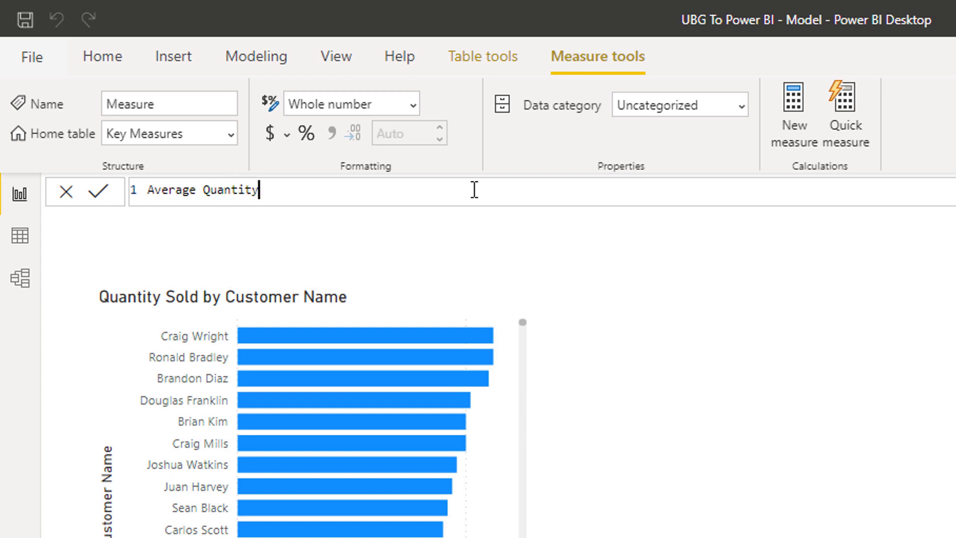
# - Try AVERAGE( Sales[Quantity] ) as the measure's expression, then clear everything after the equals sign
pyautogui.write('= AV')
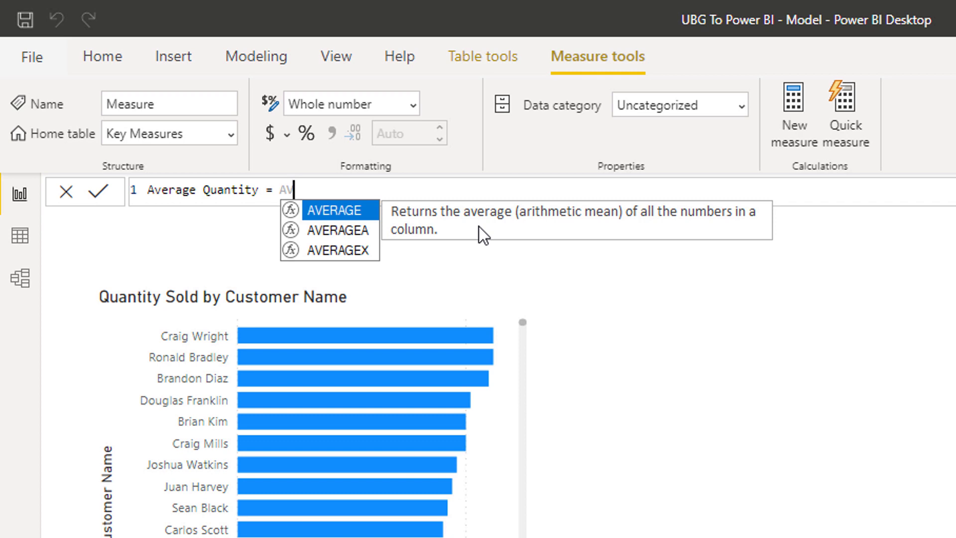
pyautogui.press('Tab')
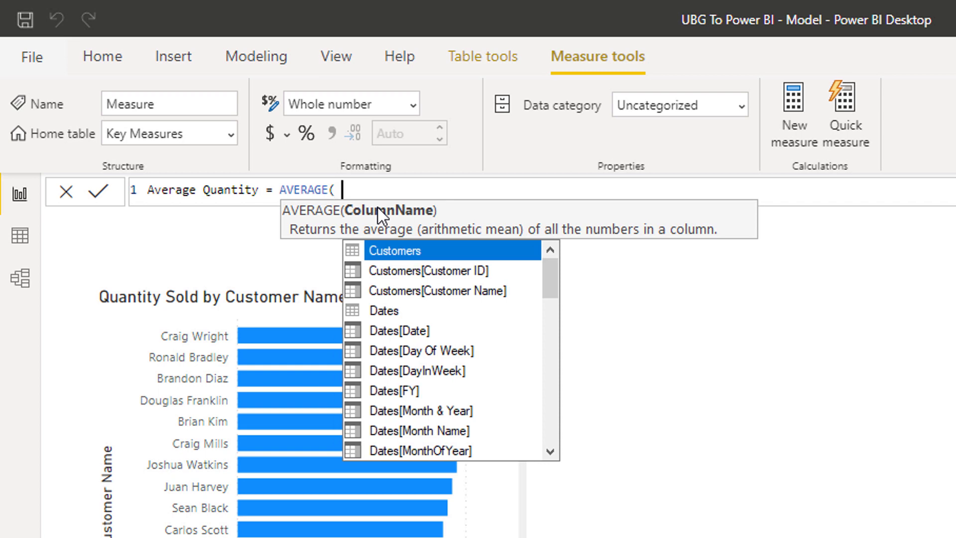
pyautogui.write('Qua')
pyautogui.press('Tab')
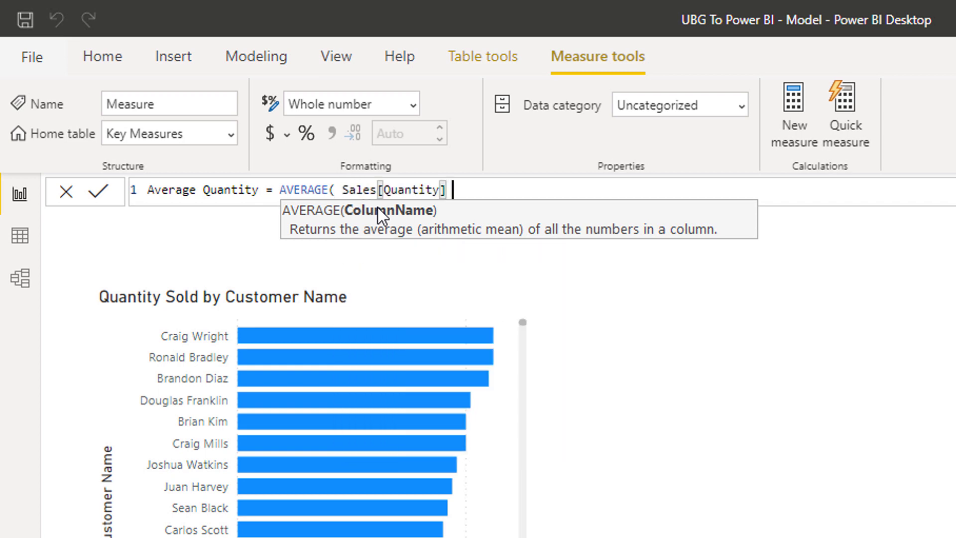
pyautogui.write(')')
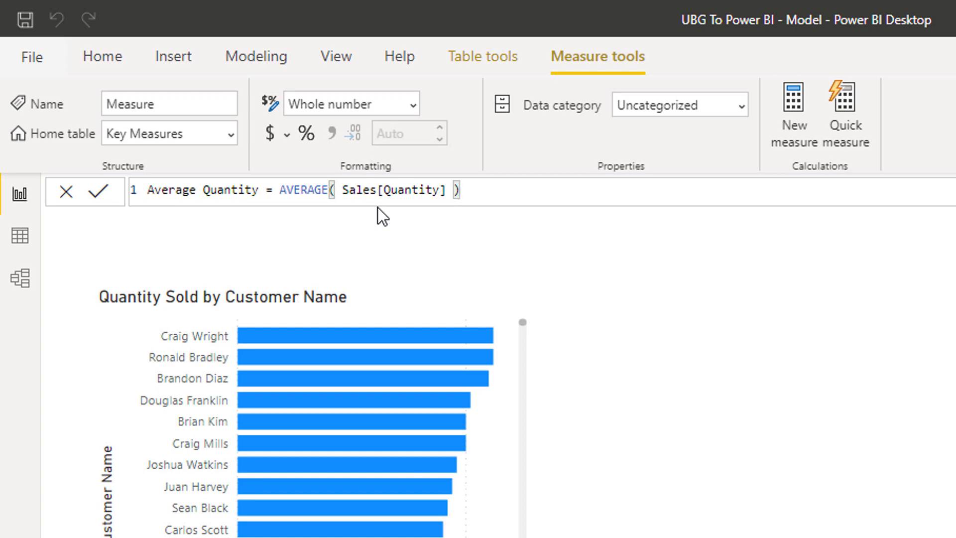
pyautogui.press('BackSpace')
pyautogui.press('BackSpace')
pyautogui.press('BackSpace')
pyautogui.press('BackSpace')
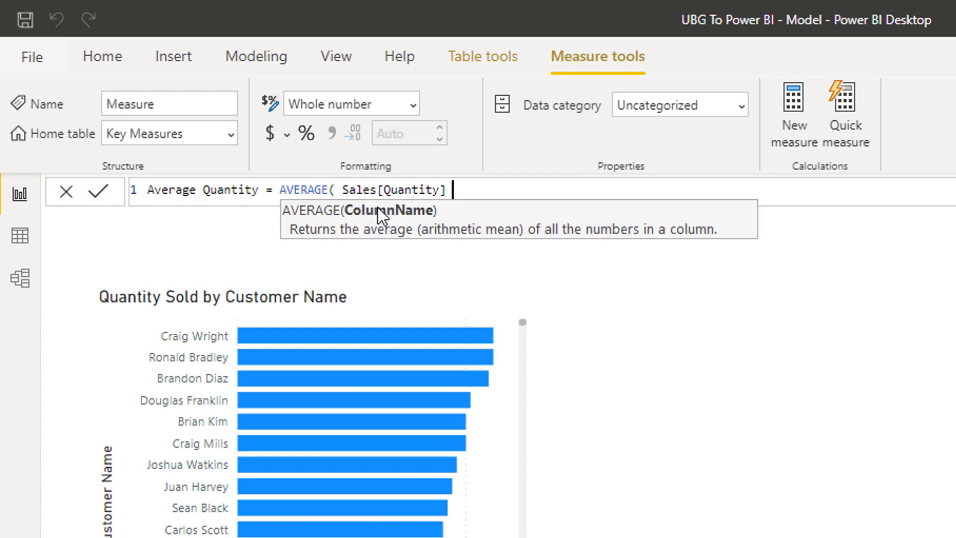
pyautogui.press('BackSpace')
pyautogui.press('BackSpace')
pyautogui.press('BackSpace')
pyautogui.press('BackSpace')
pyautogui.press('BackSpace')
pyautogui.press('BackSpace')
pyautogui.press('BackSpace')
pyautogui.press('BackSpace')
pyautogui.press('BackSpace')
pyautogui.press('BackSpace')
pyautogui.press('BackSpace')
pyautogui.press('BackSpace')
pyautogui.press('BackSpace')
pyautogui.press('BackSpace')
pyautogui.press('BackSpace')
pyautogui.press('BackSpace')
pyautogui.press('BackSpace')
pyautogui.press('BackSpace')
pyautogui.press('BackSpace')
pyautogui.press('BackSpace')
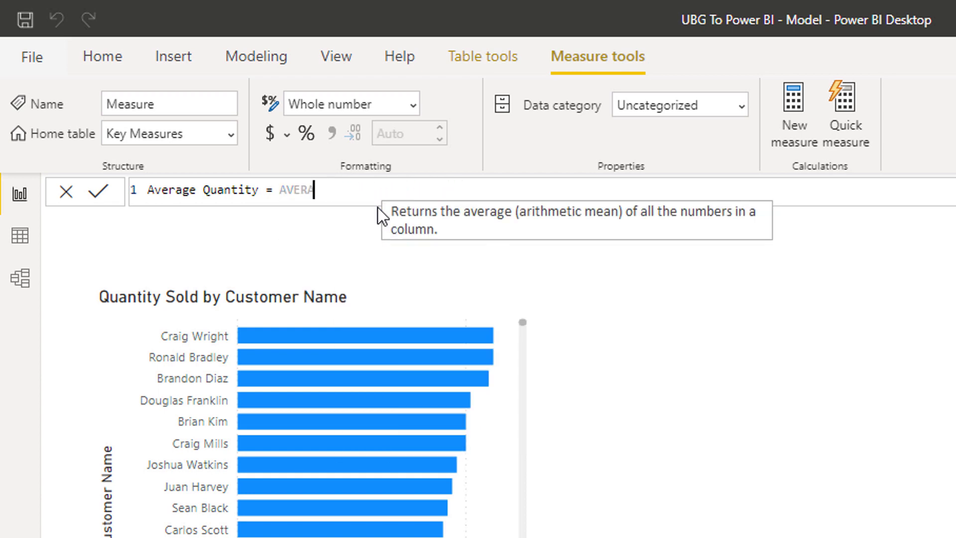
pyautogui.press('BackSpace')
pyautogui.press('BackSpace')
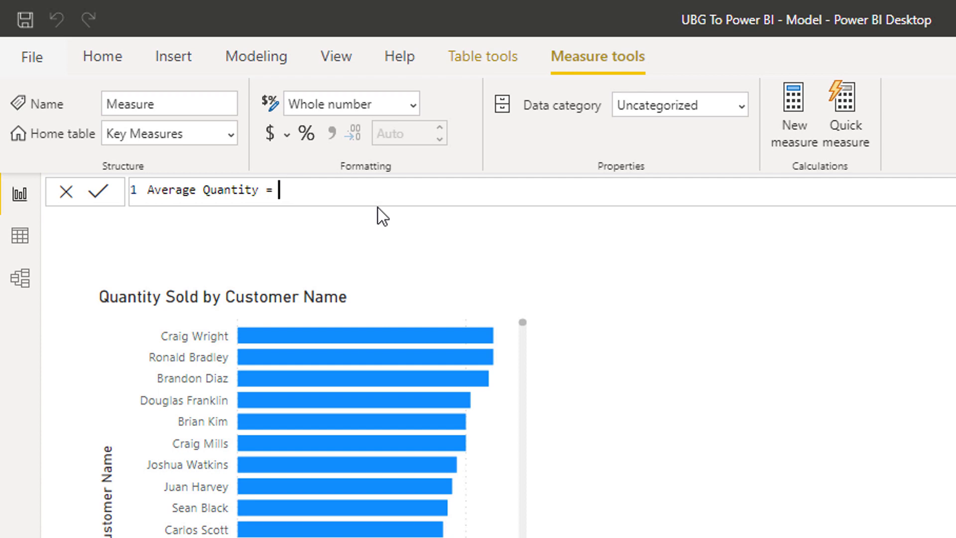
# - Try the MIN and MAX functions in the measure's expression and remove them again
pyautogui.write('MIN')
pyautogui.press('BackSpace')
pyautogui.press('BackSpace')
pyautogui.write('AX')
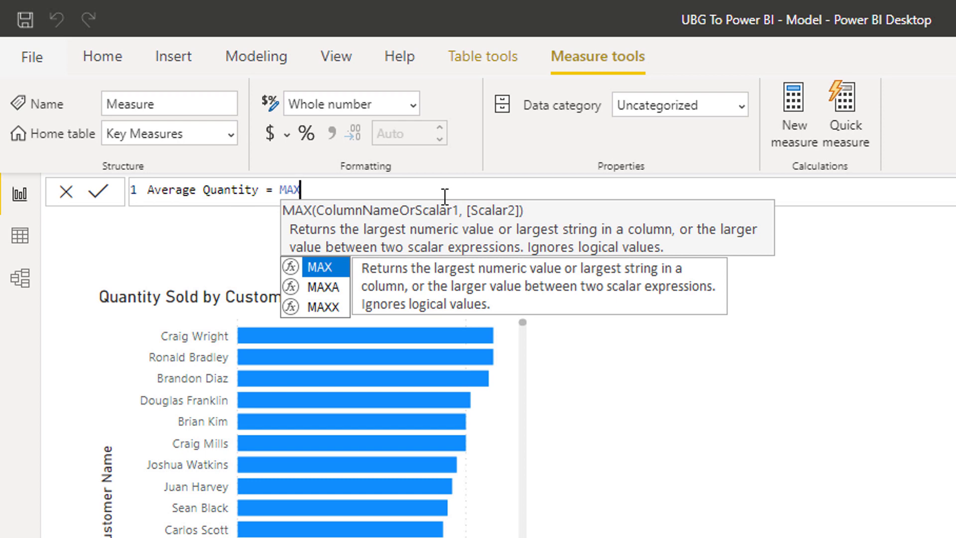
pyautogui.press('BackSpace')
pyautogui.press('BackSpace')
pyautogui.press('BackSpace')
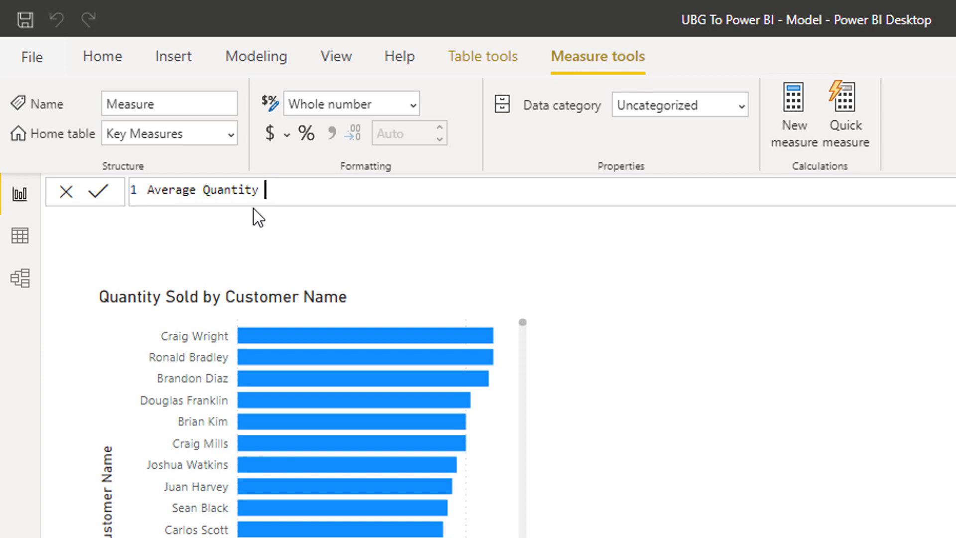
# - Define the Average Quantity measure as AVERAGE( Sales[Quantity] ) and commit the formula
pyautogui.write('= AVERAGE(')
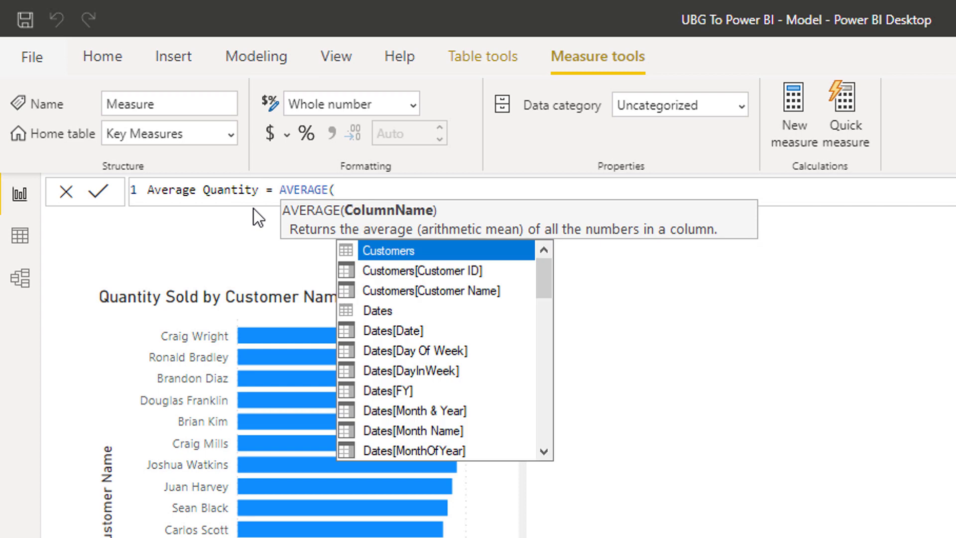
pyautogui.write(' QUan')
pyautogui.press('Tab')
pyautogui.write(')')
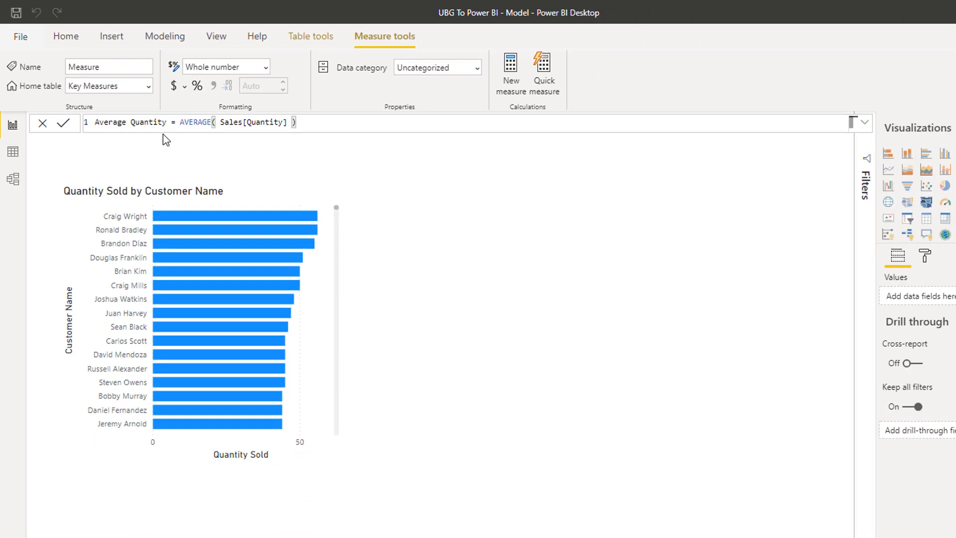
pyautogui.press('Return')
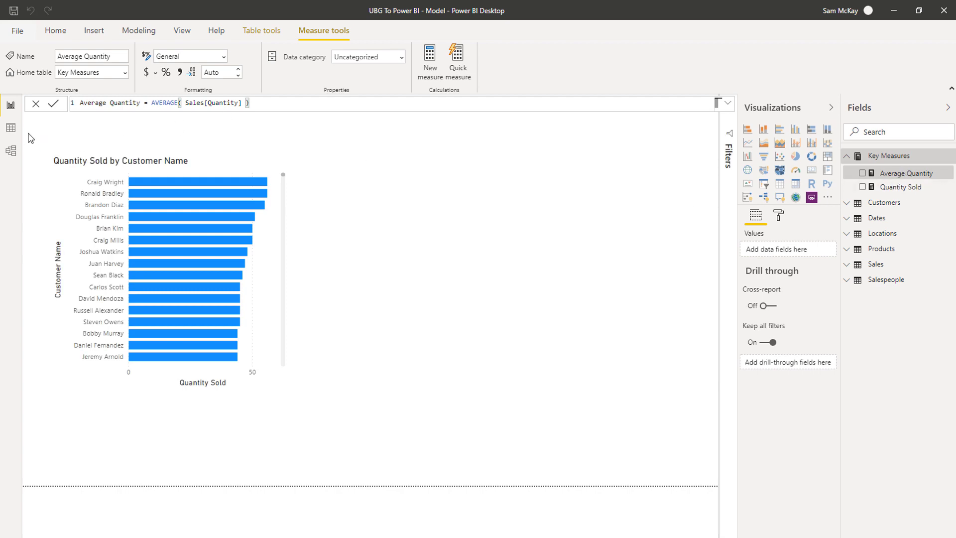
# - Add a calculated column Revenues to the Sales table with the formula Sales[Quantity] * Sales[Price]
pyautogui.click(11, 128)
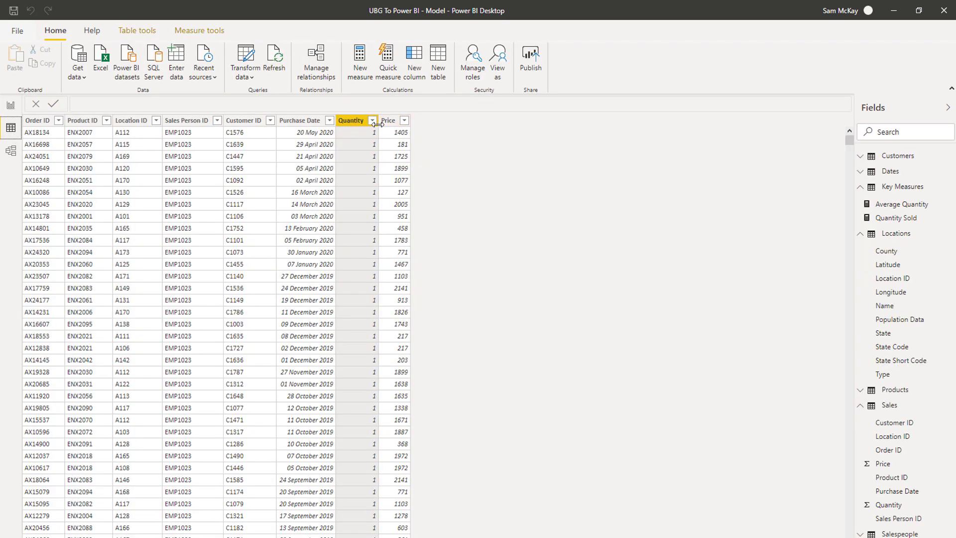
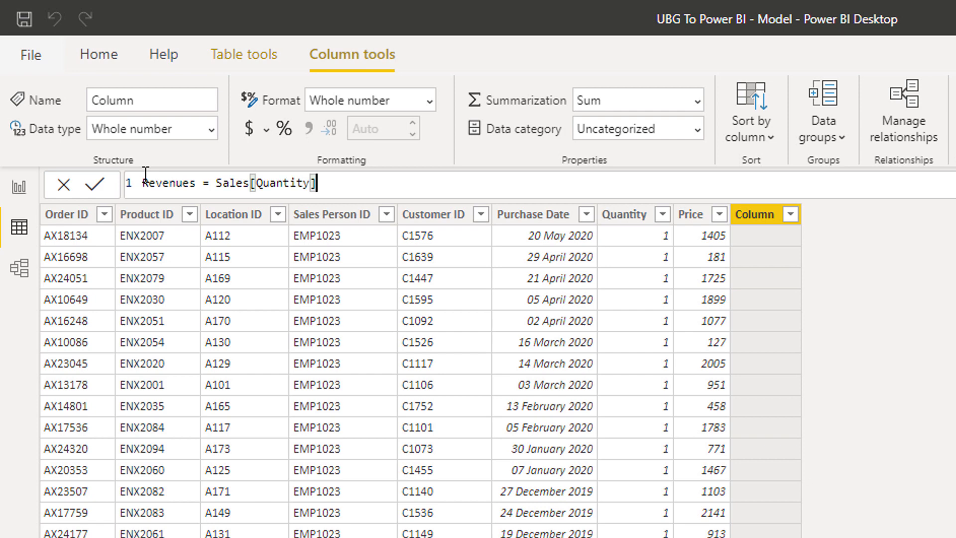
pyautogui.write('*')
pyautogui.write('Pri')
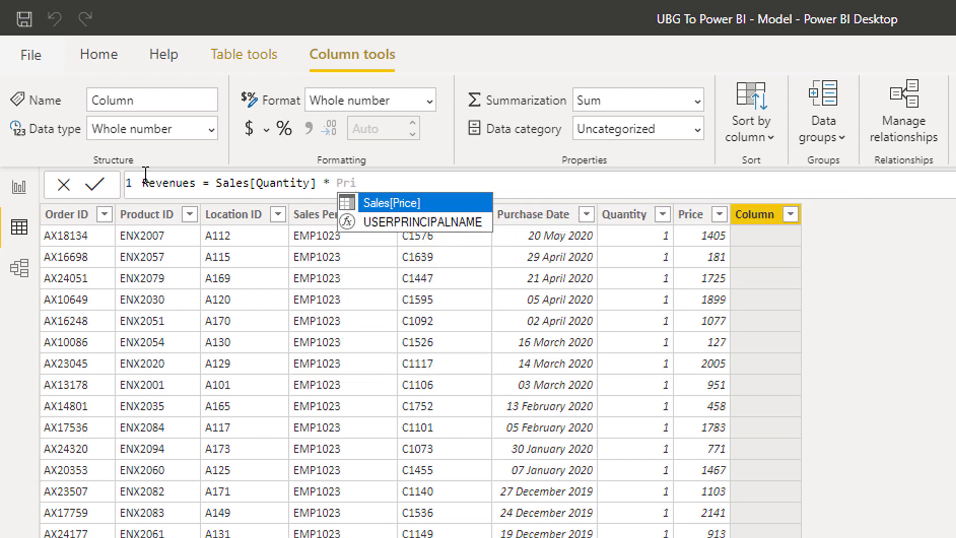
pyautogui.press('Tab')
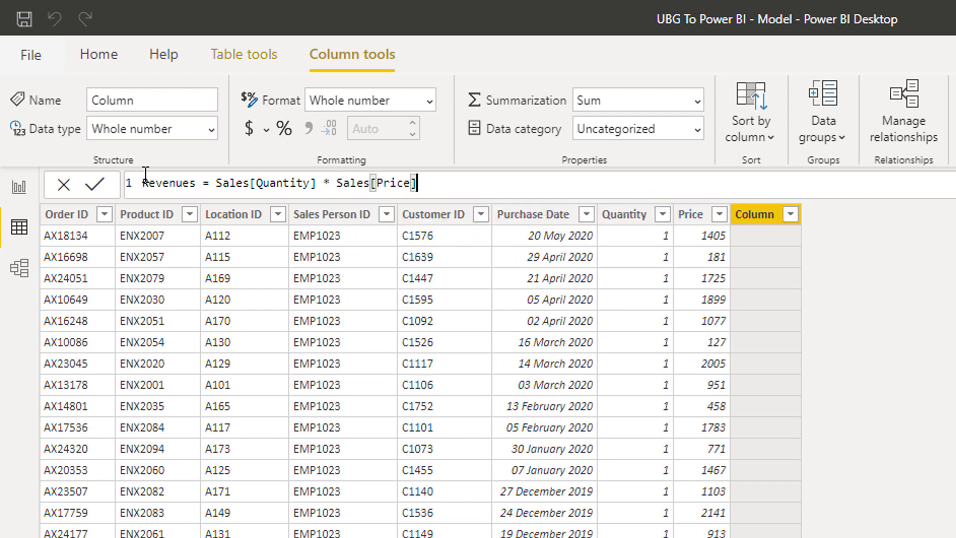
pyautogui.press('Return')
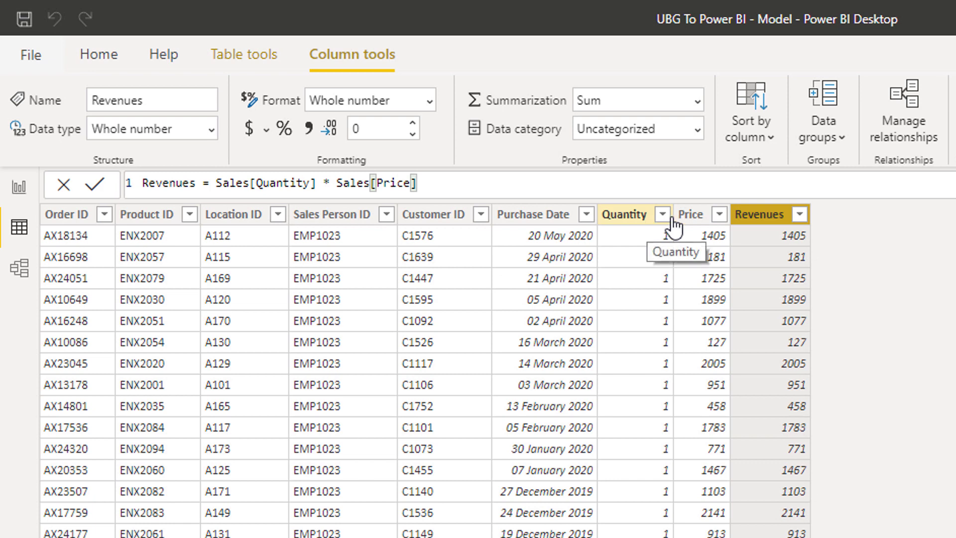
# - Delete the Revenues calculated column from the Sales table
pyautogui.rightClick(778, 222)
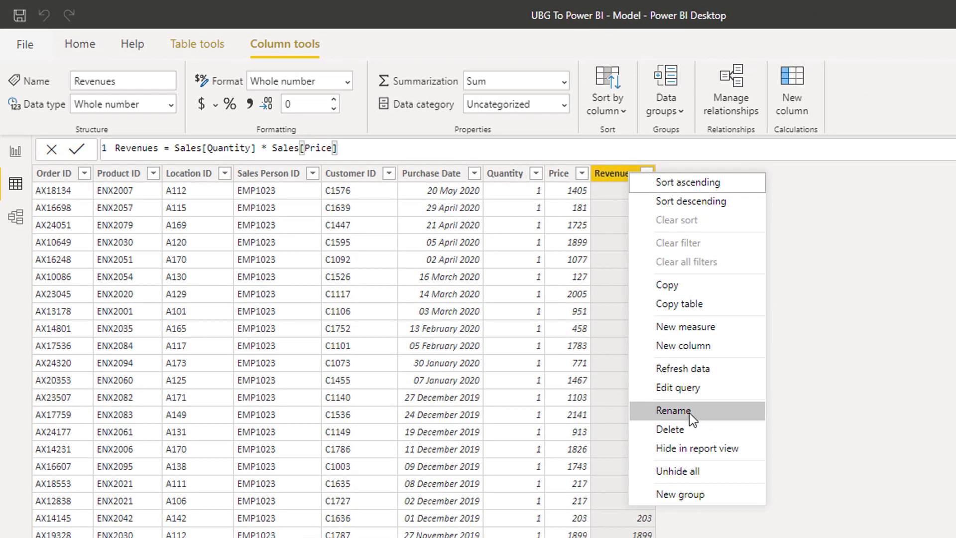
pyautogui.click(686, 435)
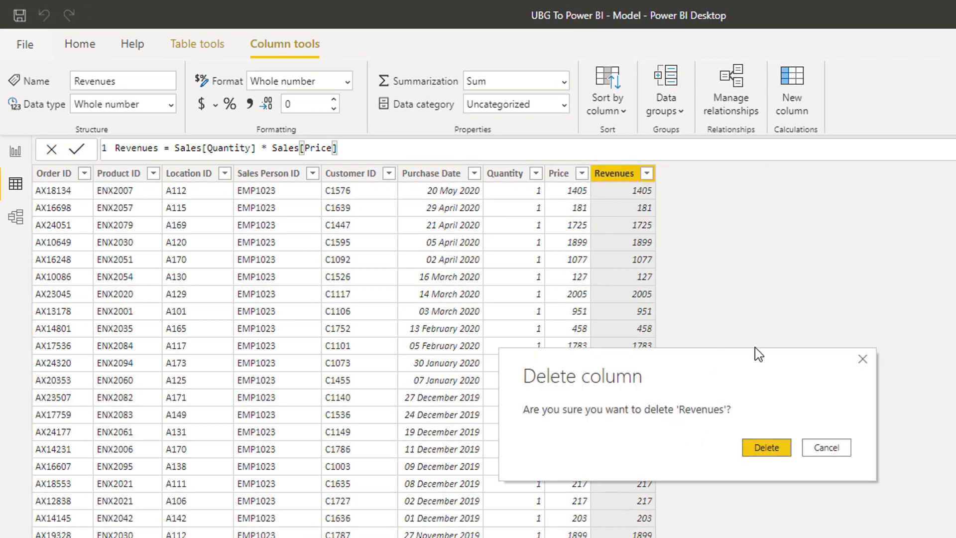
pyautogui.click(772, 449)
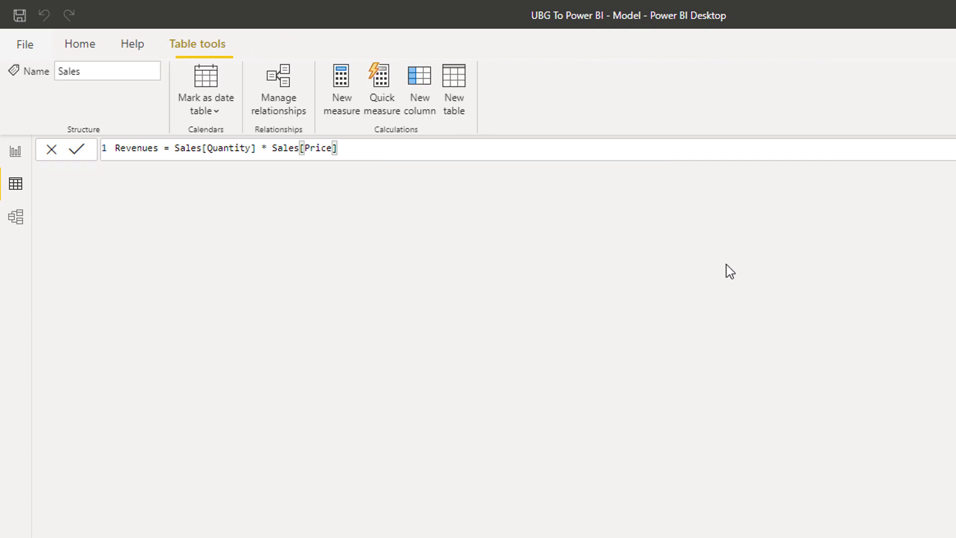
# - Start a new measure named Total Sales in the Key Measures table of the report, with its expression on a second line
pyautogui.click(14, 153)
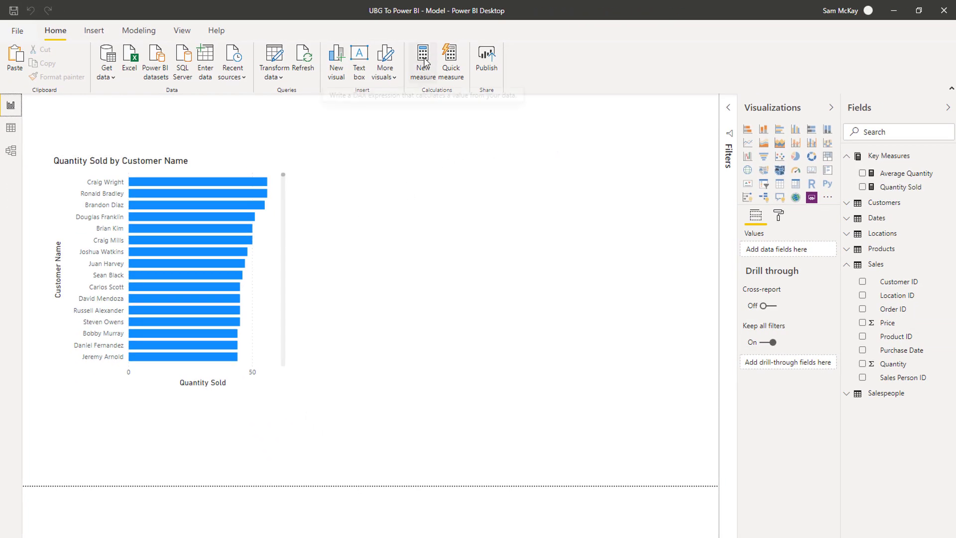
pyautogui.click(885, 188)
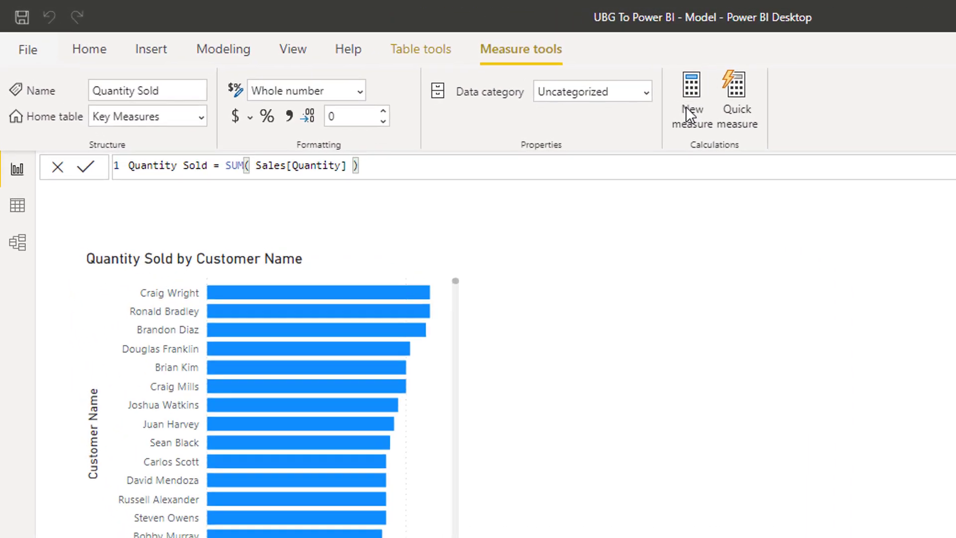
pyautogui.click(427, 70)
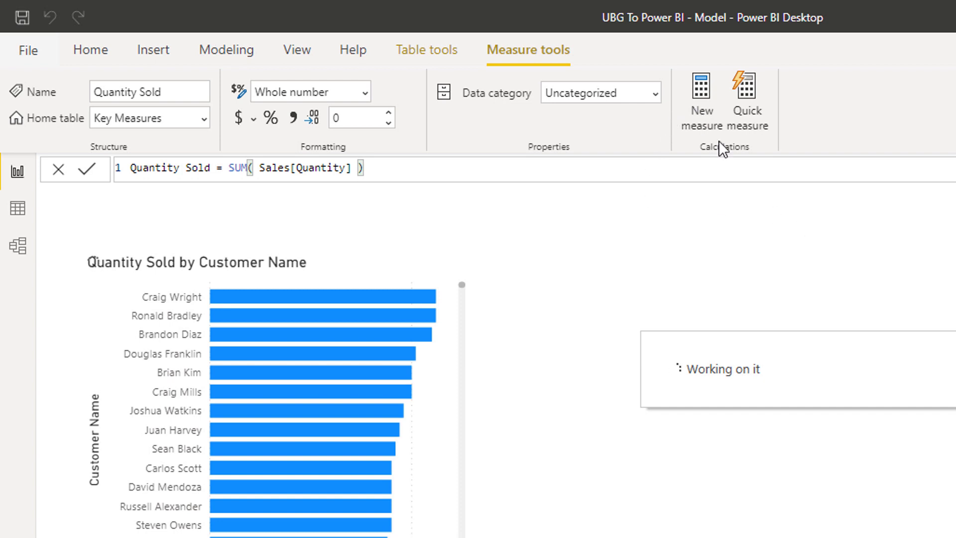
pyautogui.click(696, 96)
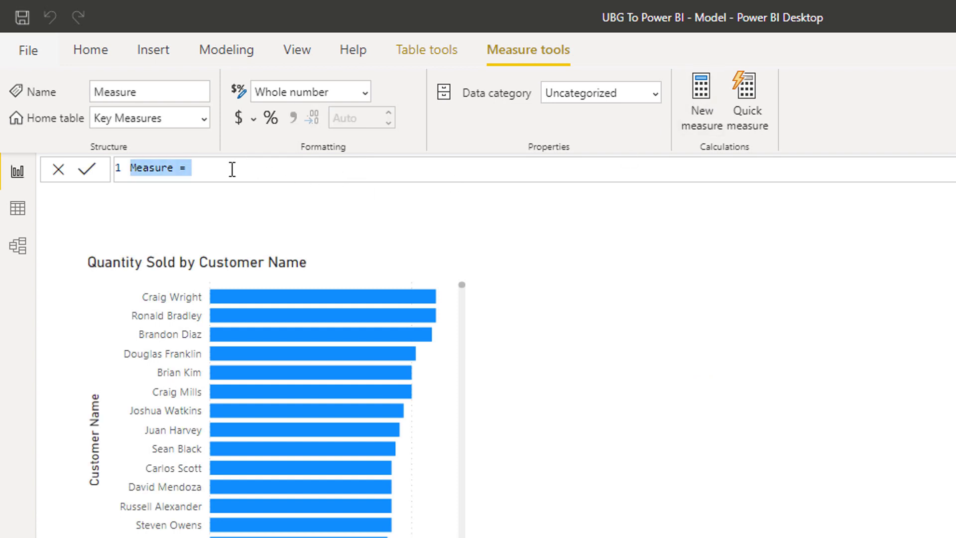
pyautogui.write('Total Sales =')
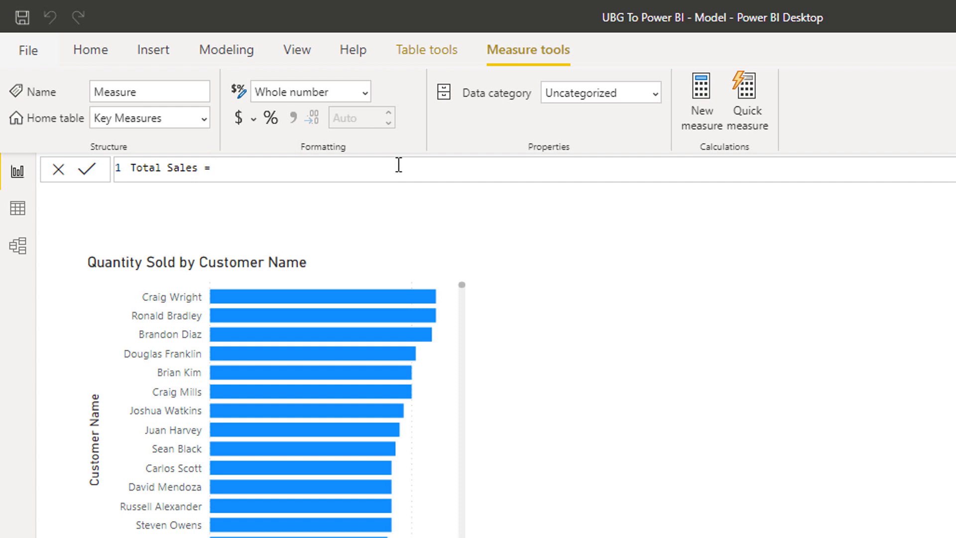
pyautogui.hotkey('shift', 'Return')
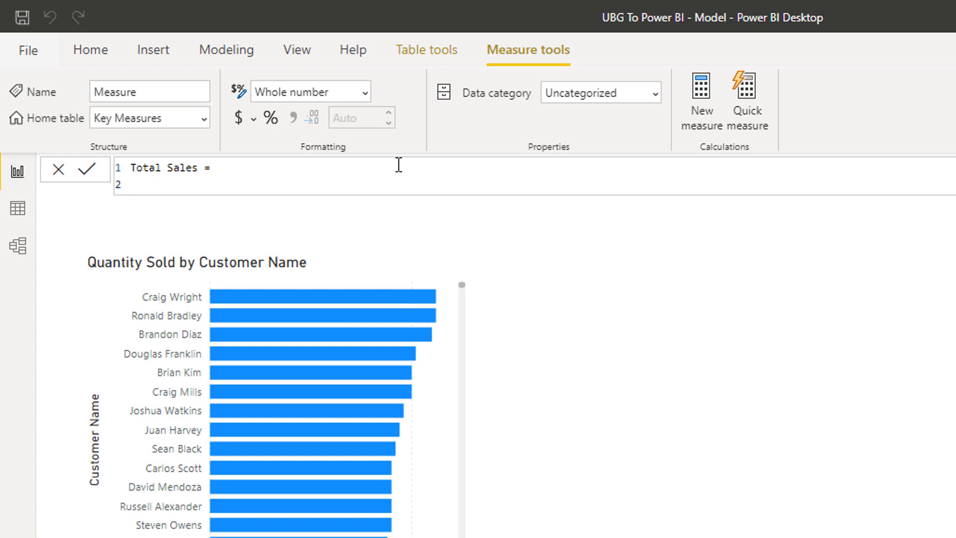
# - Begin the Total Sales expression with the SUMX function and give the Sales table as its first argument
pyautogui.write('SUM')
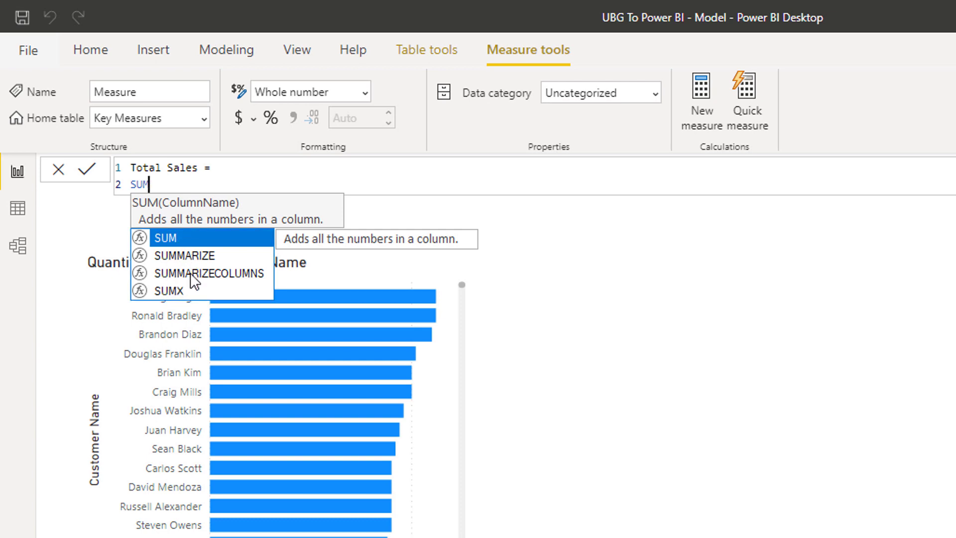
pyautogui.click(172, 288)
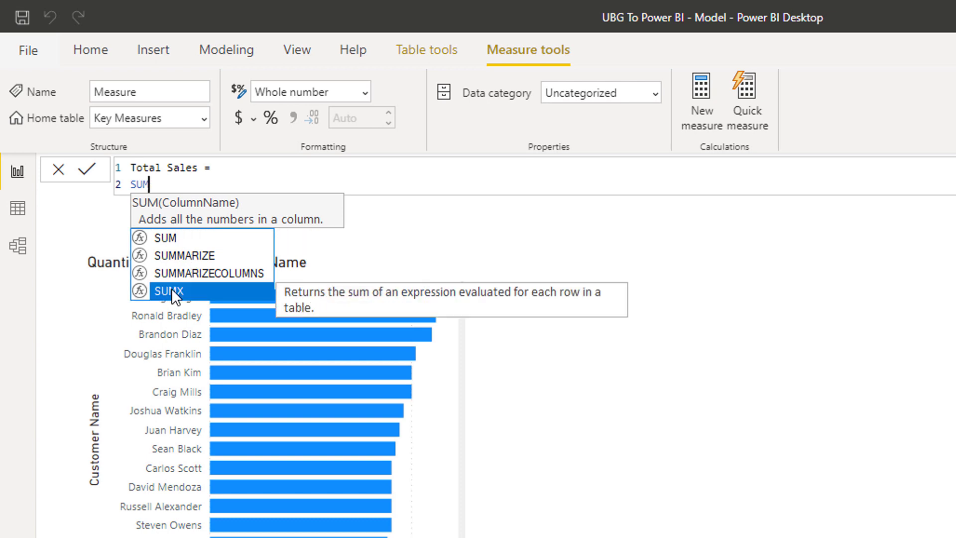
pyautogui.press('Tab')
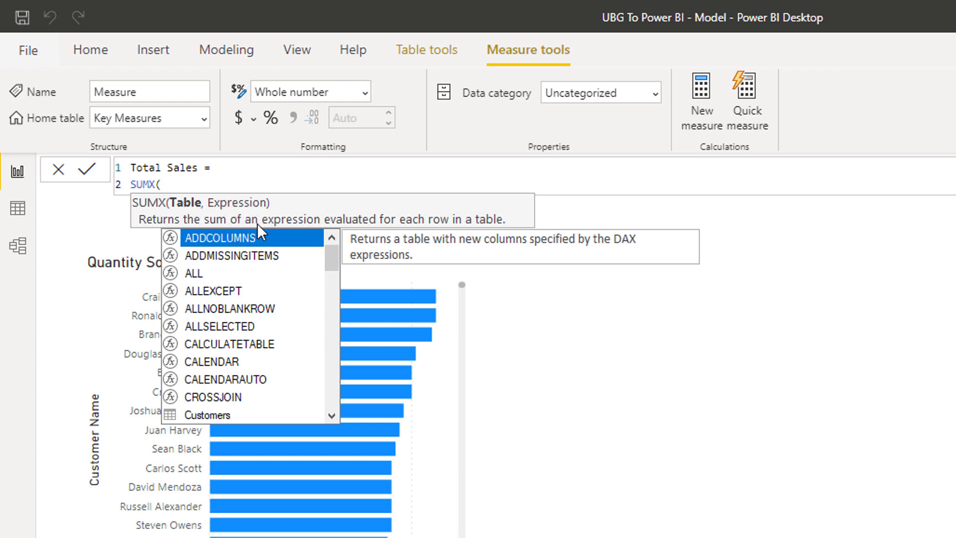
pyautogui.write('Sa')
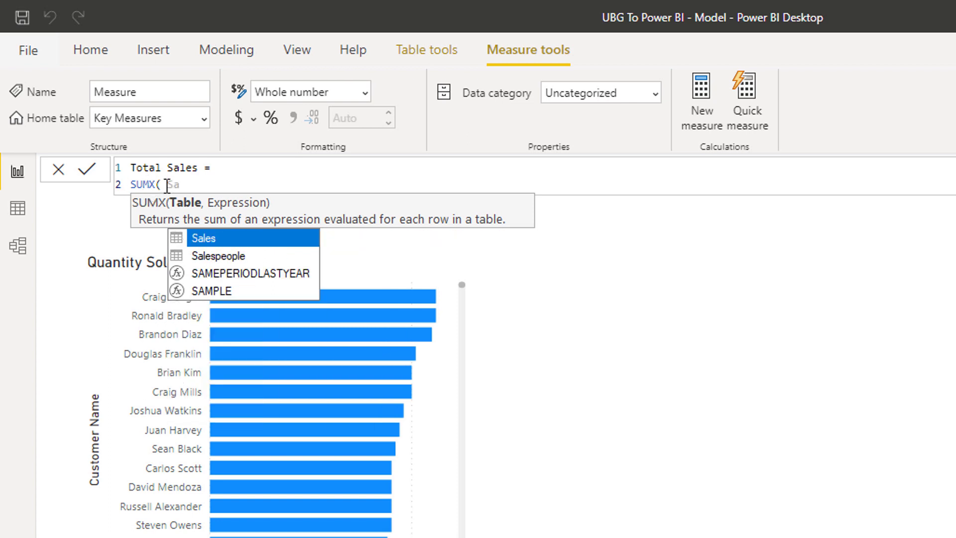
pyautogui.press('Tab')
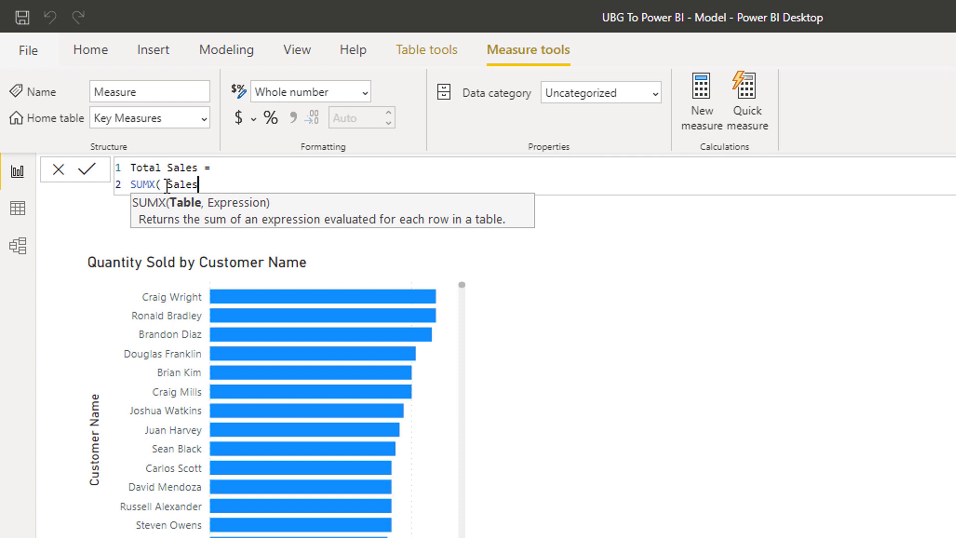
pyautogui.write(', ')
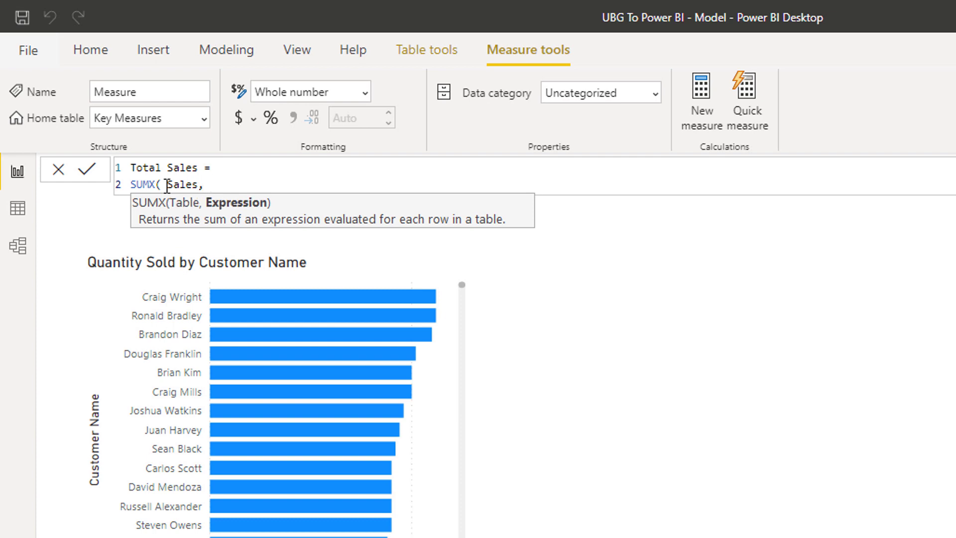
# - Complete the SUMX expression with Sales[Quantity] * Sales[Price] and commit the Total Sales measure
pyautogui.write('QUa')
pyautogui.press('Down')
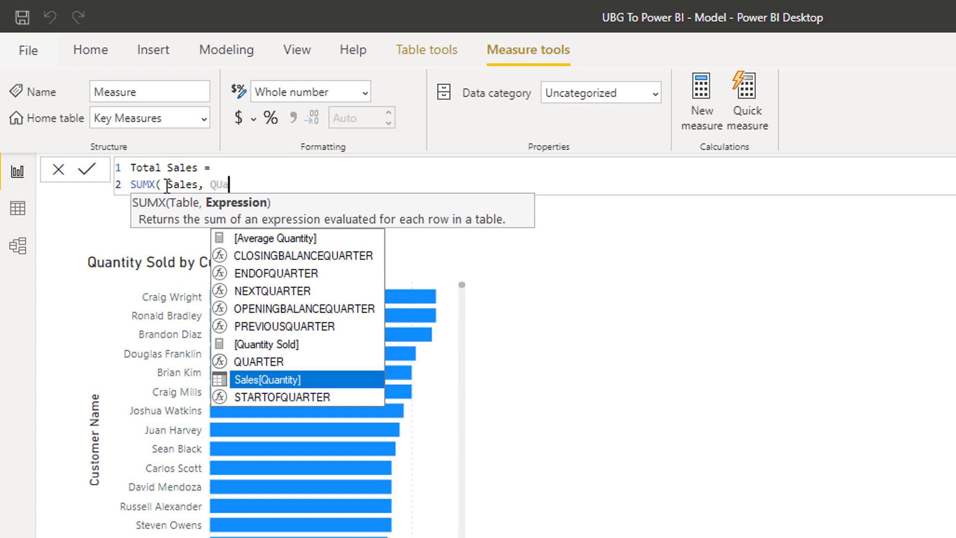
pyautogui.press('Tab')
pyautogui.write('* Sales[')
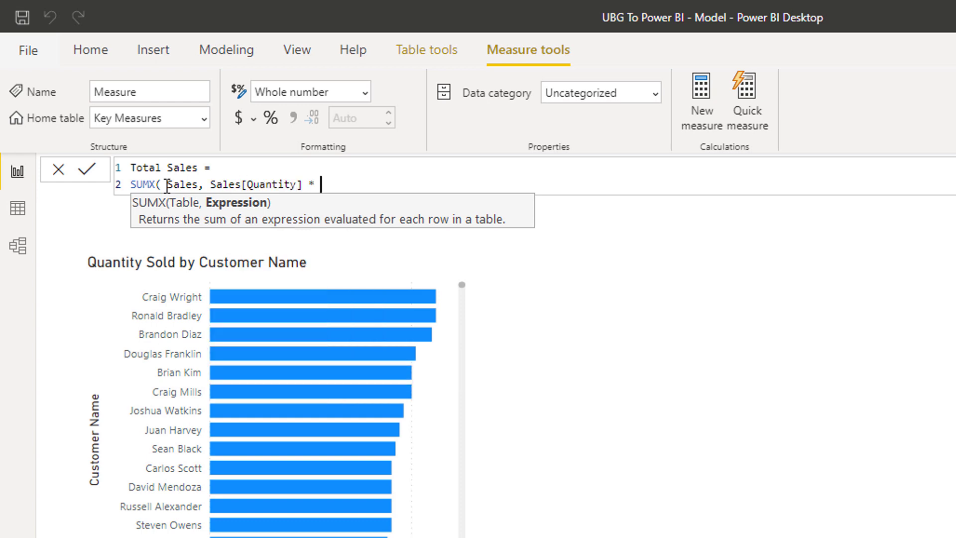
pyautogui.write('Price')
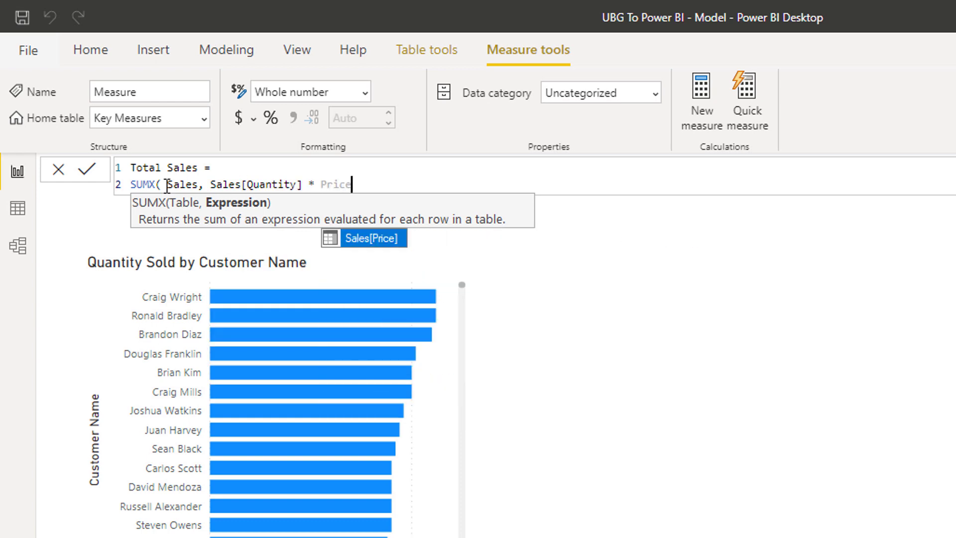
pyautogui.press('Tab')
pyautogui.write(')')
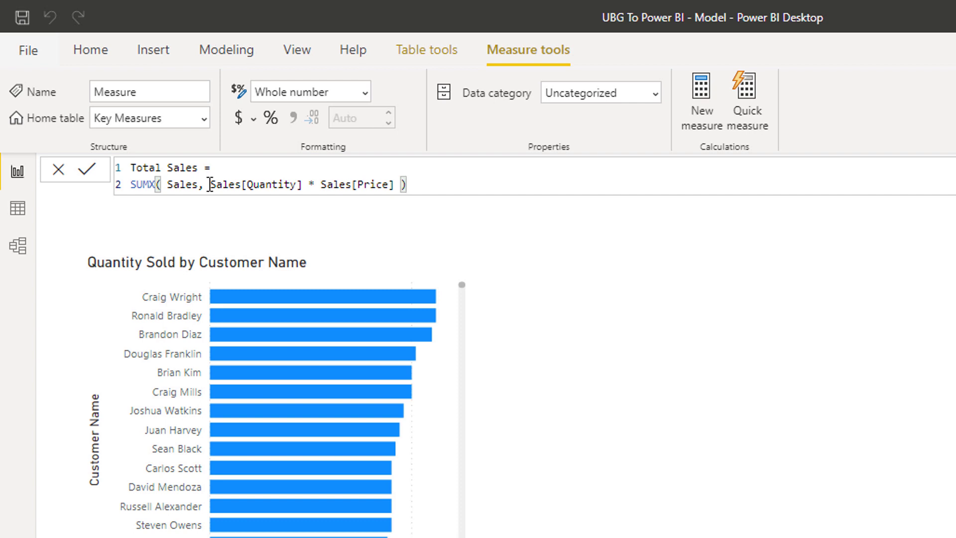
pyautogui.moveTo(210, 185); pyautogui.dragTo(399, 185)
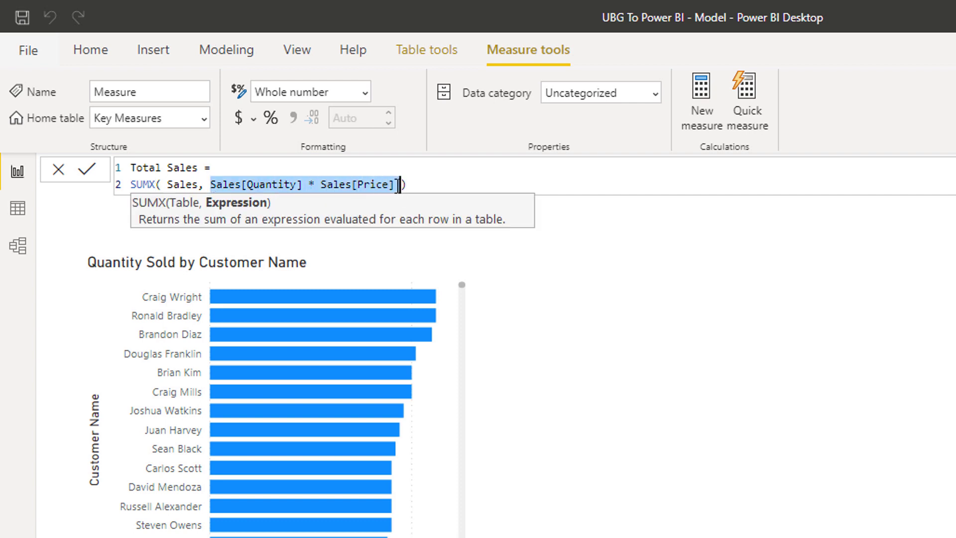
pyautogui.click(427, 184)
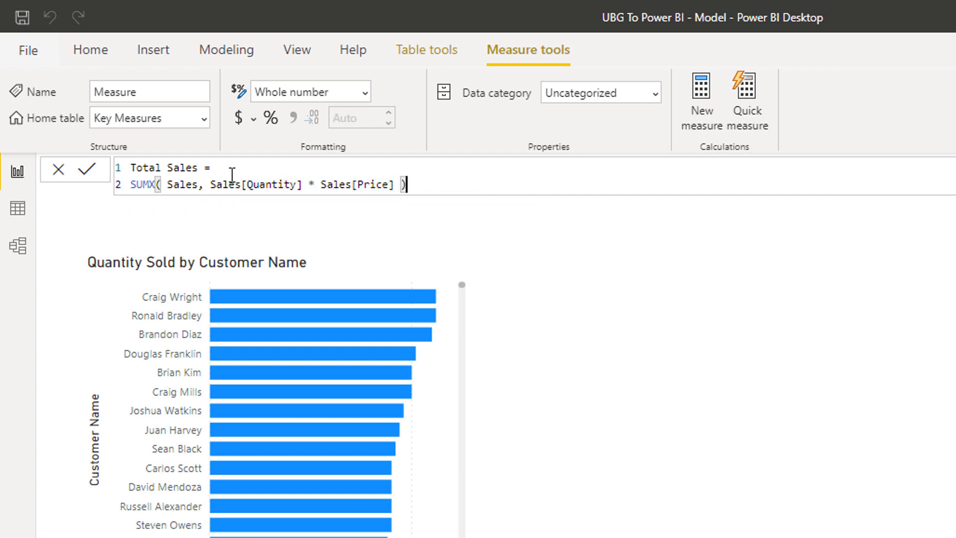
pyautogui.press('Return')
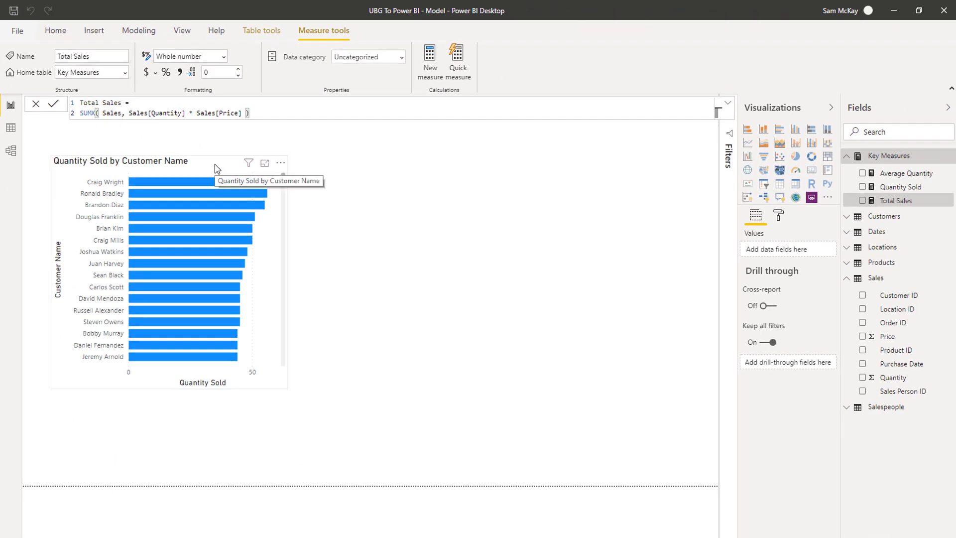
# - Duplicate the Quantity Sold by Customer Name chart beside the original and replace the copy's value with the Total Sales measure
pyautogui.click(217, 168)
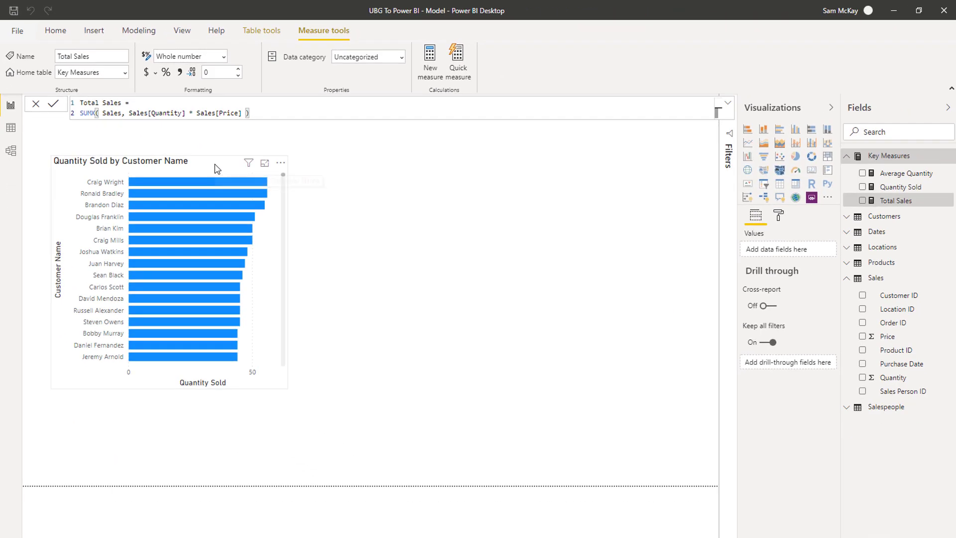
pyautogui.hotkey('ctrl', 'c')
pyautogui.hotkey('ctrl', 'v')
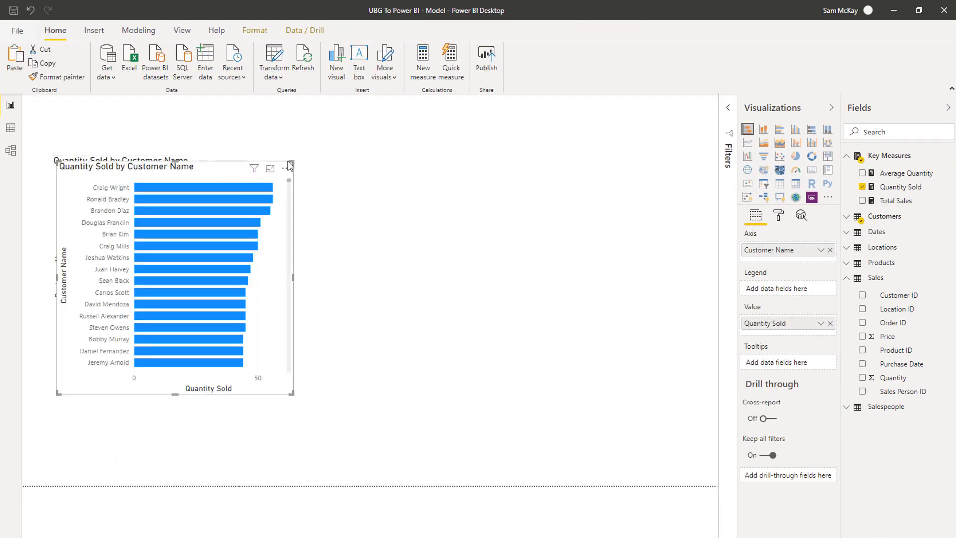
pyautogui.moveTo(218, 168); pyautogui.dragTo(496, 164)
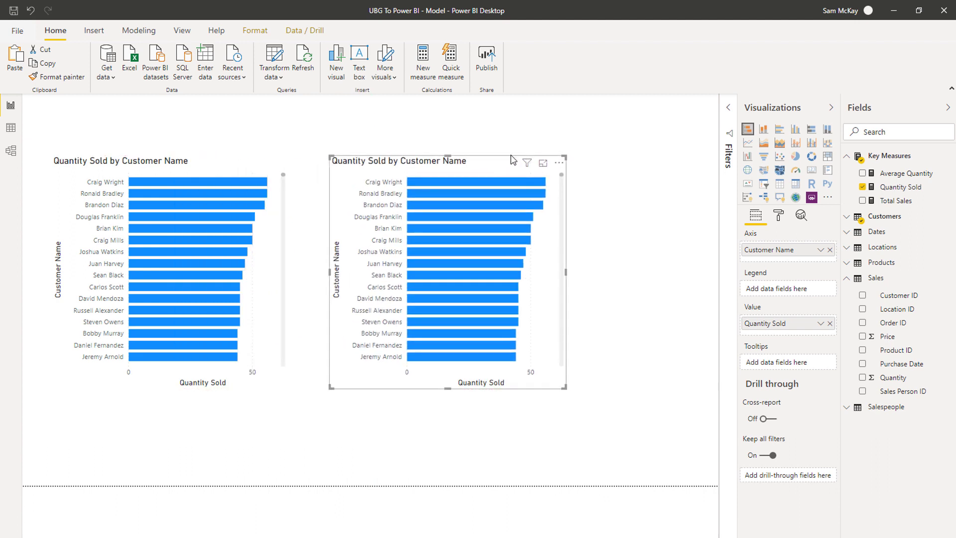
pyautogui.moveTo(891, 204); pyautogui.dragTo(784, 333)
pyautogui.click(829, 323)
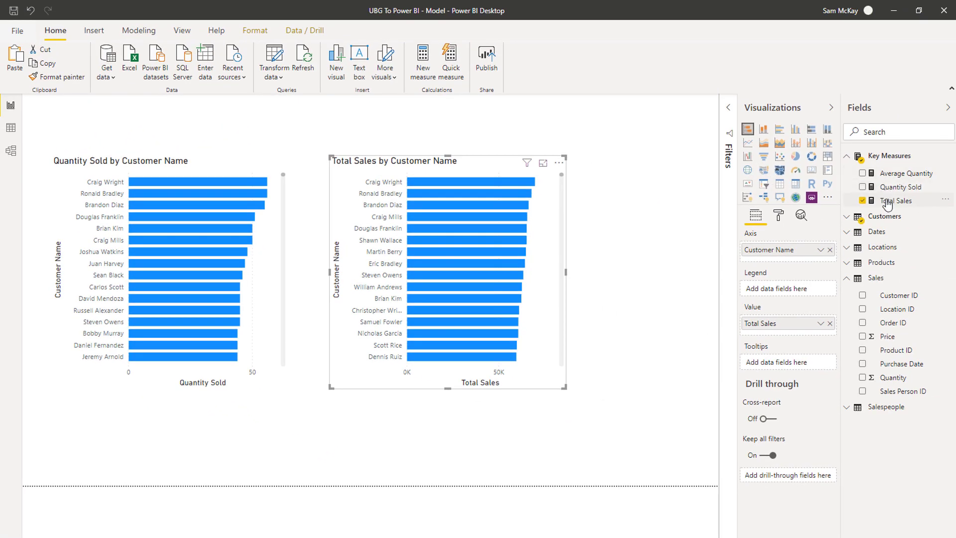
# - Review the Total Sales formula and the relationship between the Customers and Sales tables in the data model
pyautogui.click(887, 201)
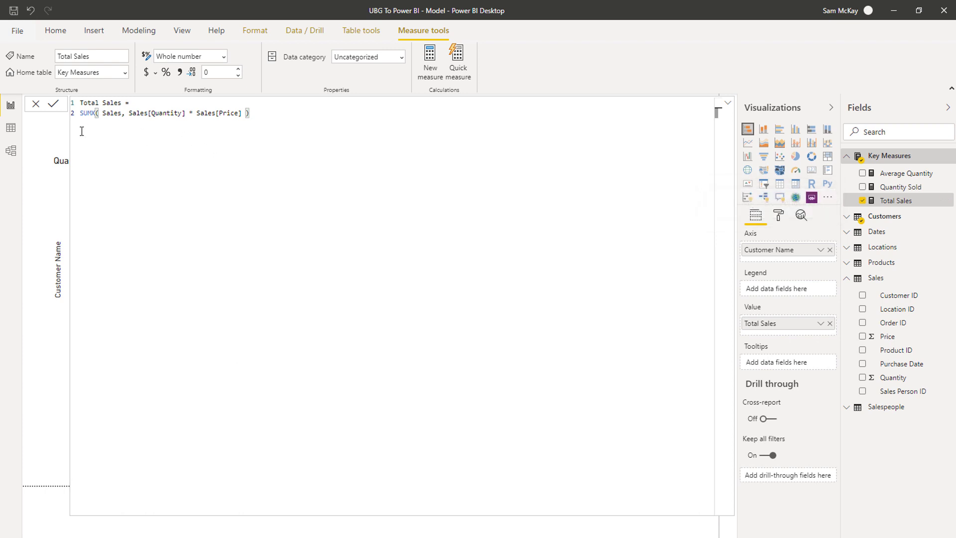
pyautogui.click(727, 104)
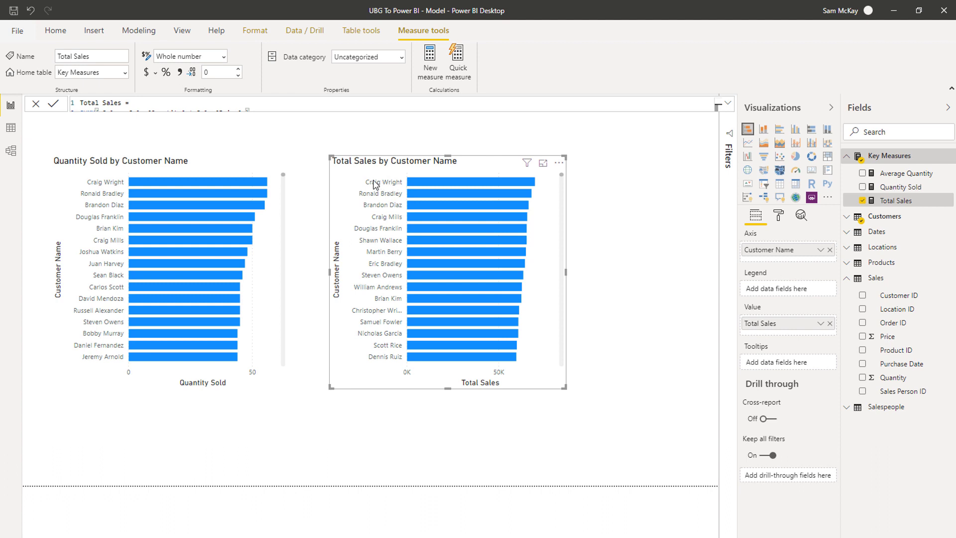
pyautogui.click(11, 150)
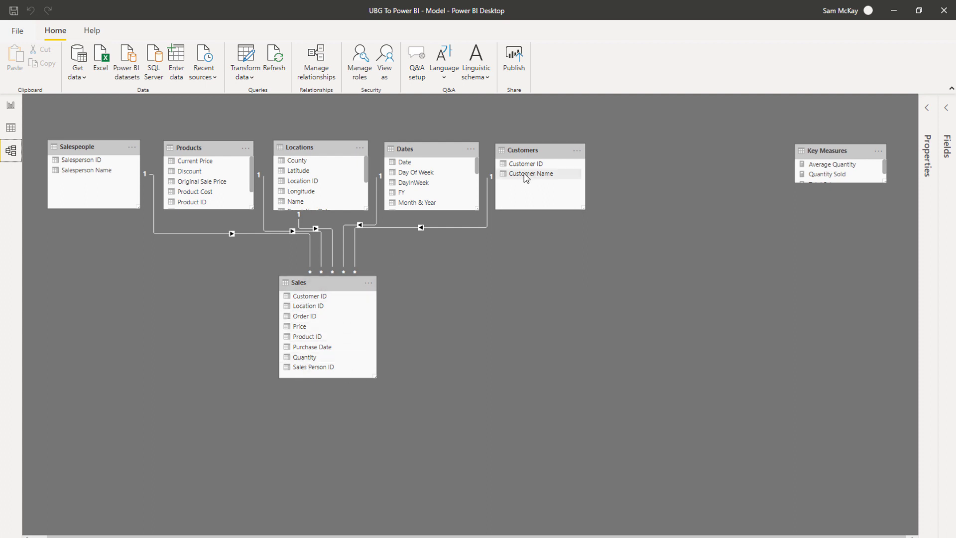
pyautogui.click(7, 105)
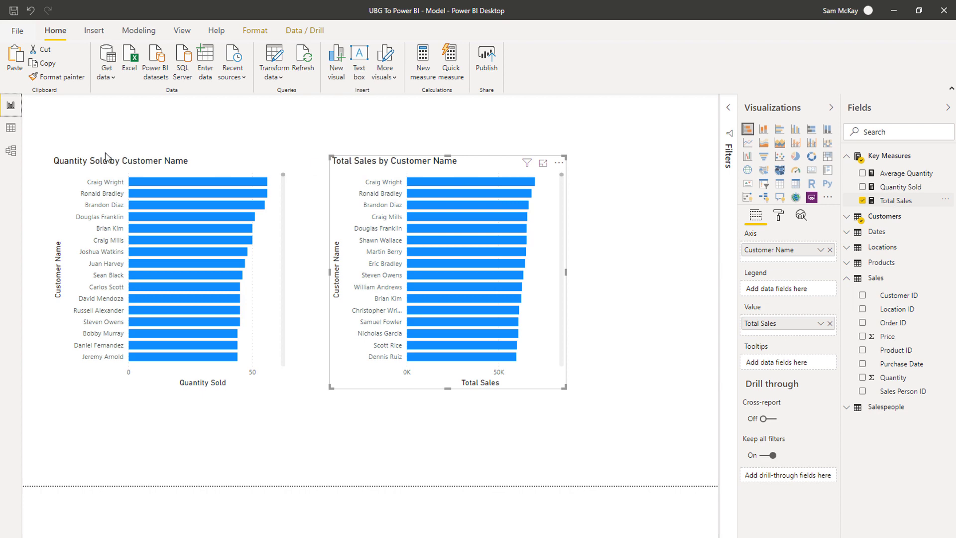
# - Examine the Quantity and Price columns in the rows of the Sales table
pyautogui.click(10, 128)
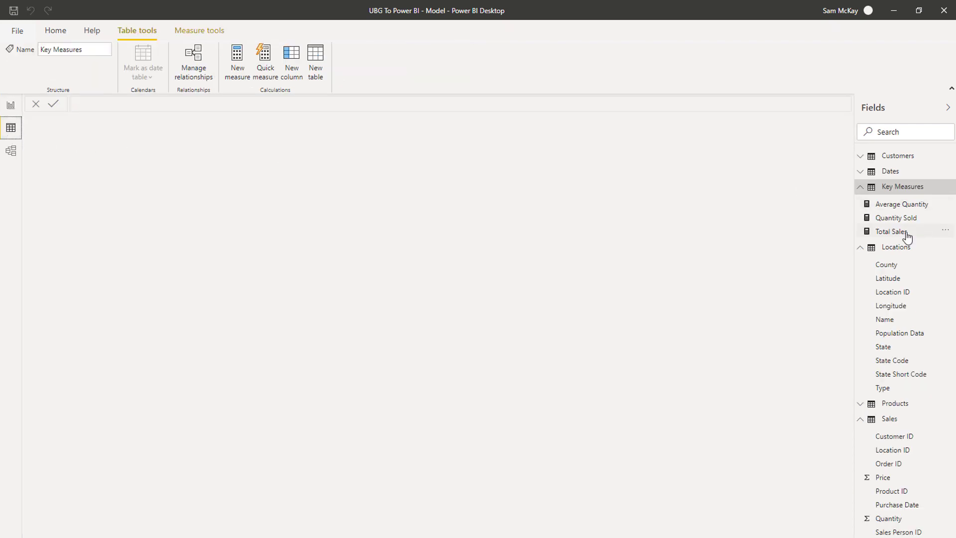
pyautogui.click(860, 247)
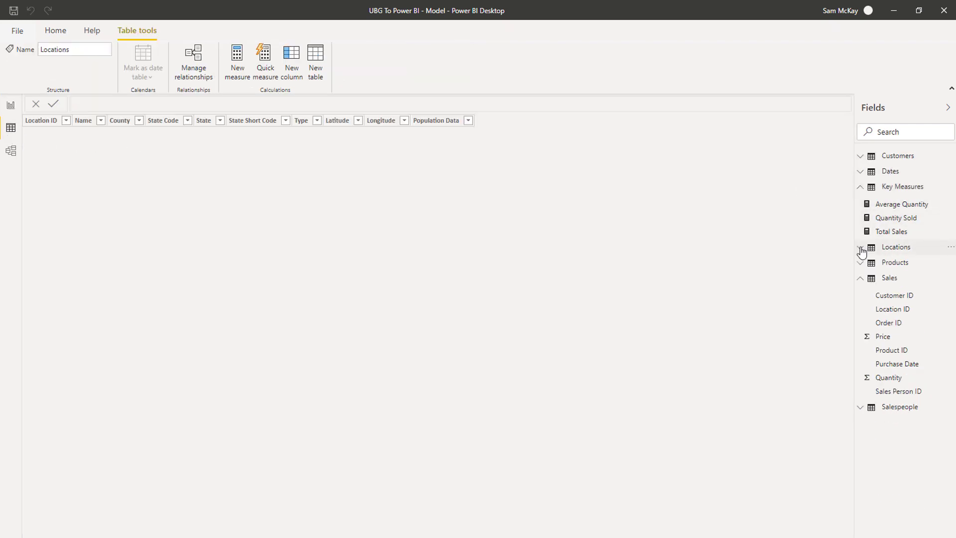
pyautogui.click(861, 278)
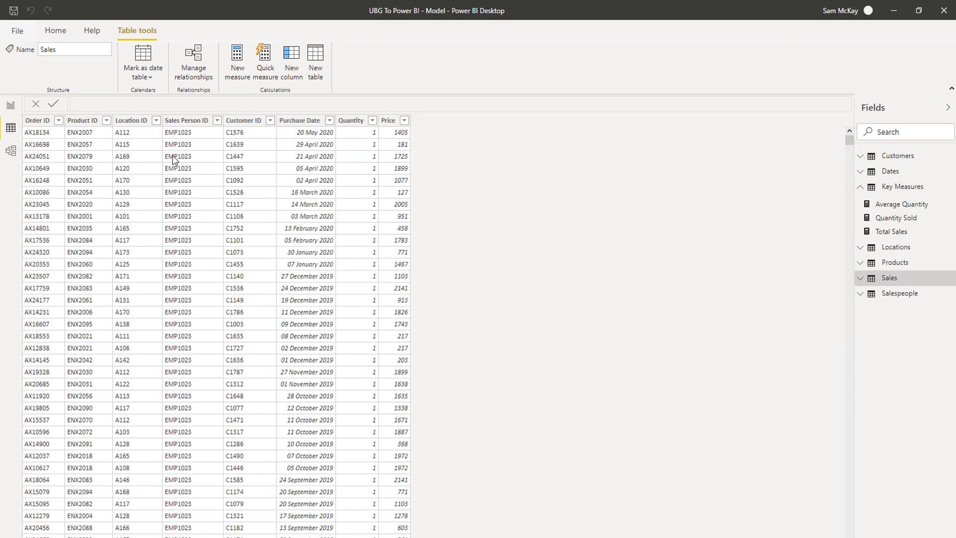
pyautogui.click(366, 124)
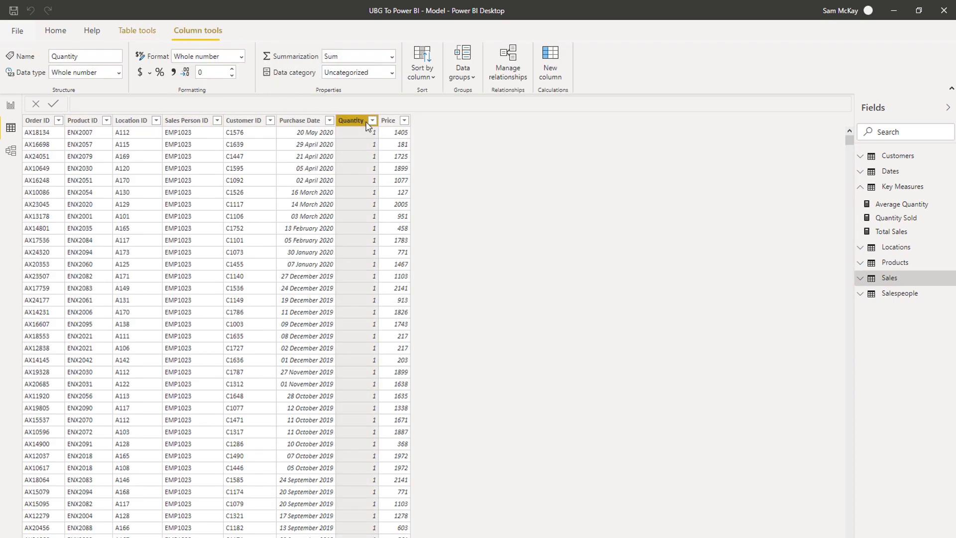
pyautogui.click(389, 122)
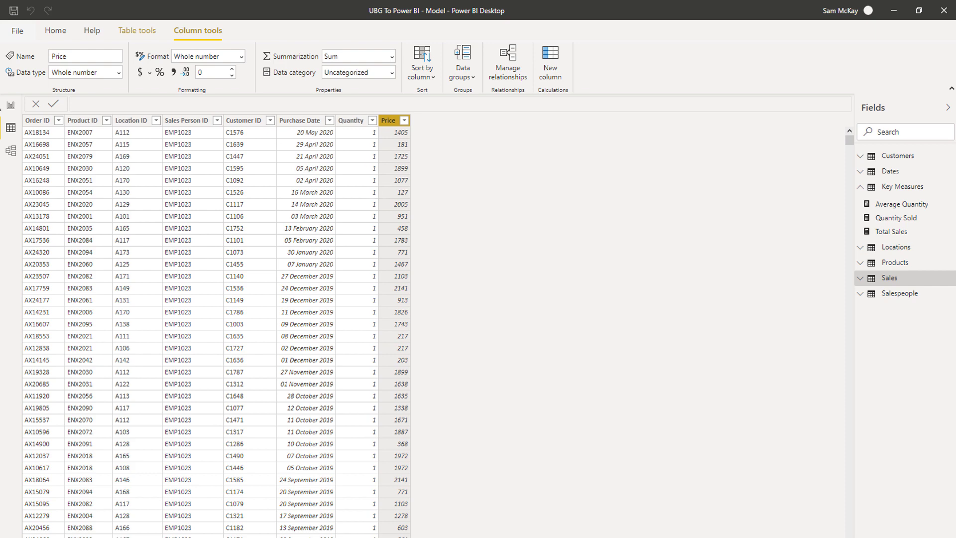
# - Return to the report and inspect the Total Sales measure and its per-customer values in the chart
pyautogui.click(10, 105)
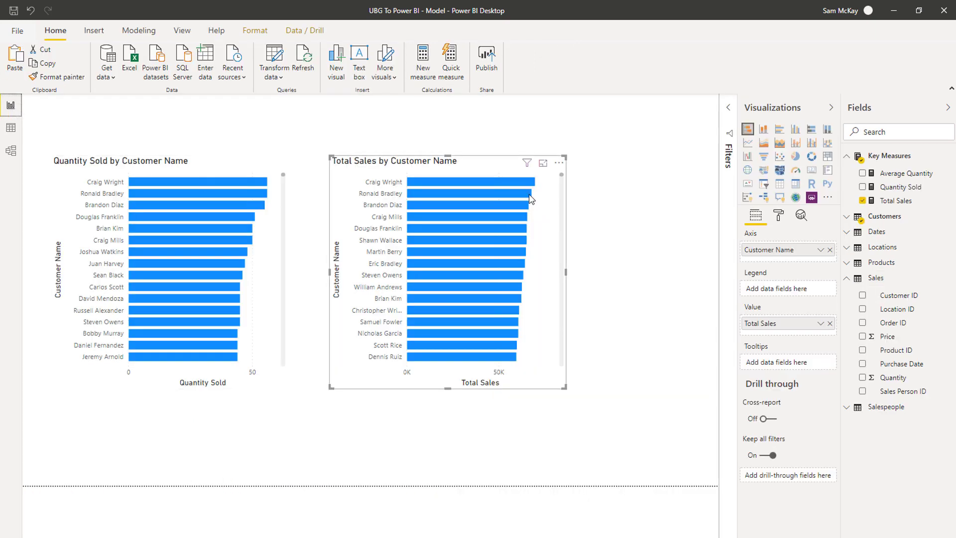
pyautogui.click(894, 201)
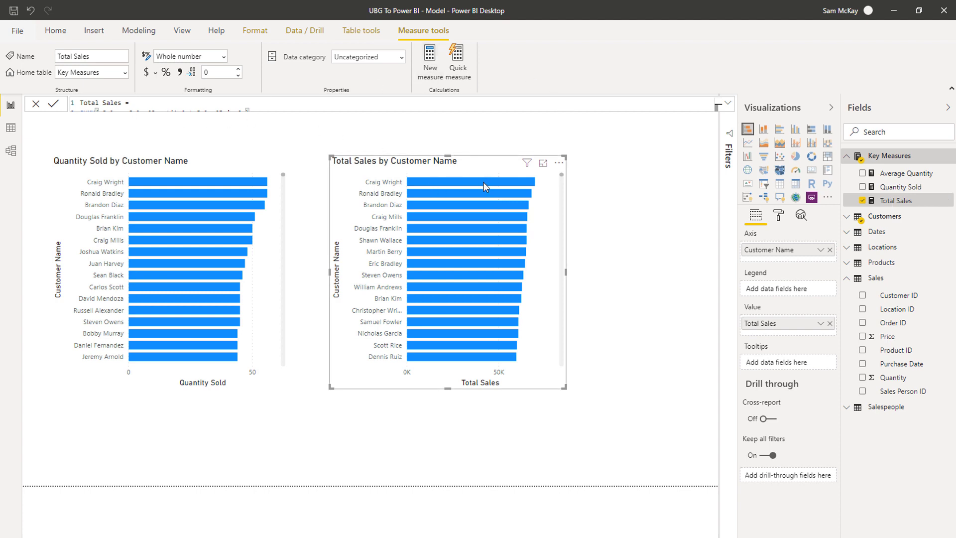
pyautogui.moveTo(484, 183)
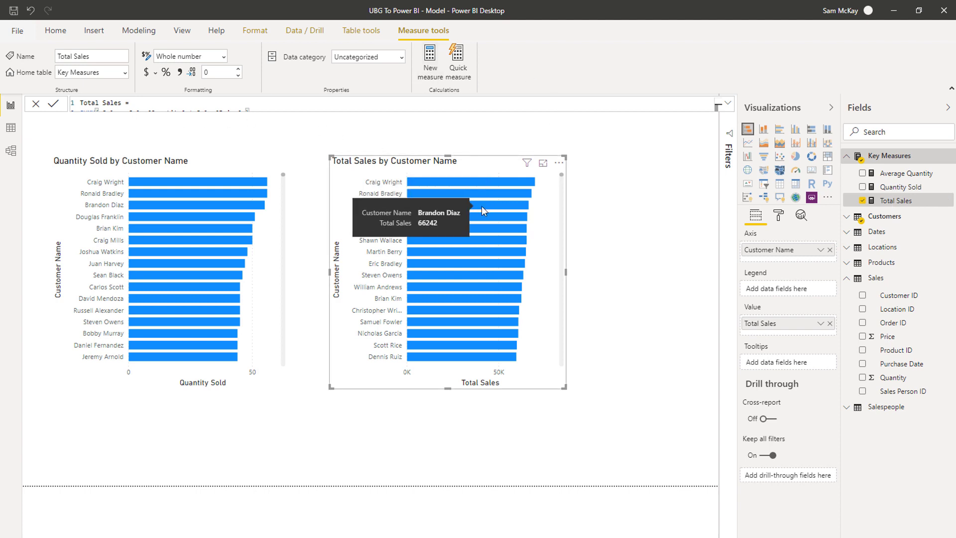
# - Convert the Total Sales by Customer Name chart into a table and check its cross-highlighting with one customer's row
pyautogui.click(650, 175)
pyautogui.click(493, 172)
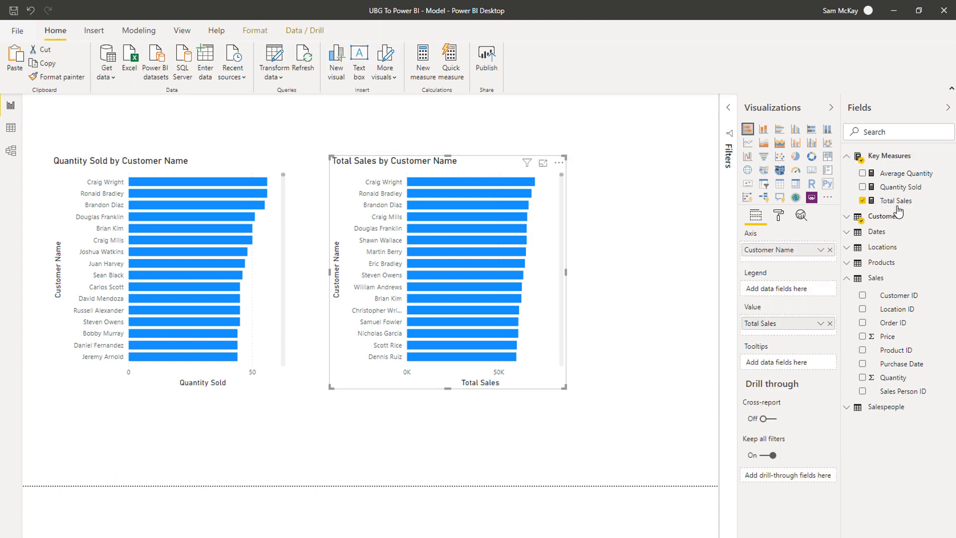
pyautogui.click(779, 185)
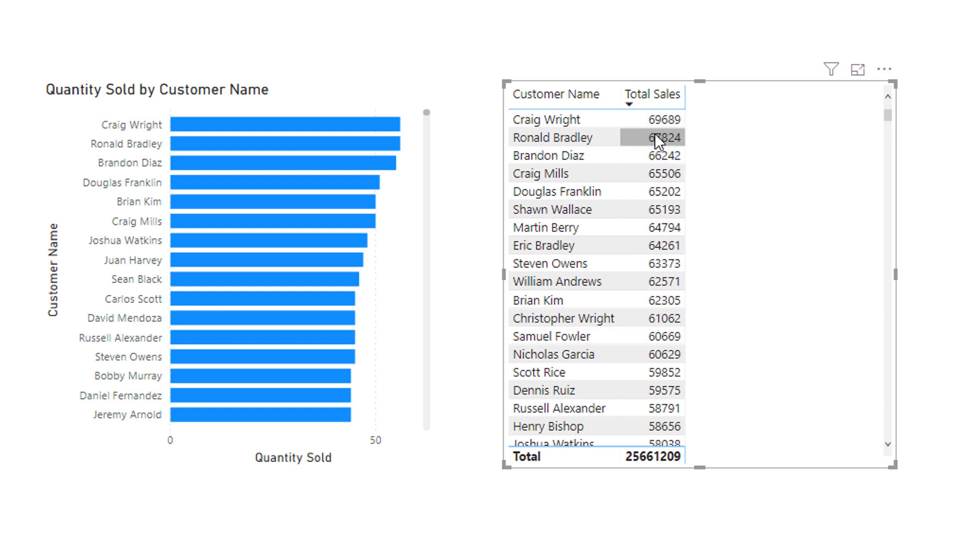
pyautogui.click(655, 156)
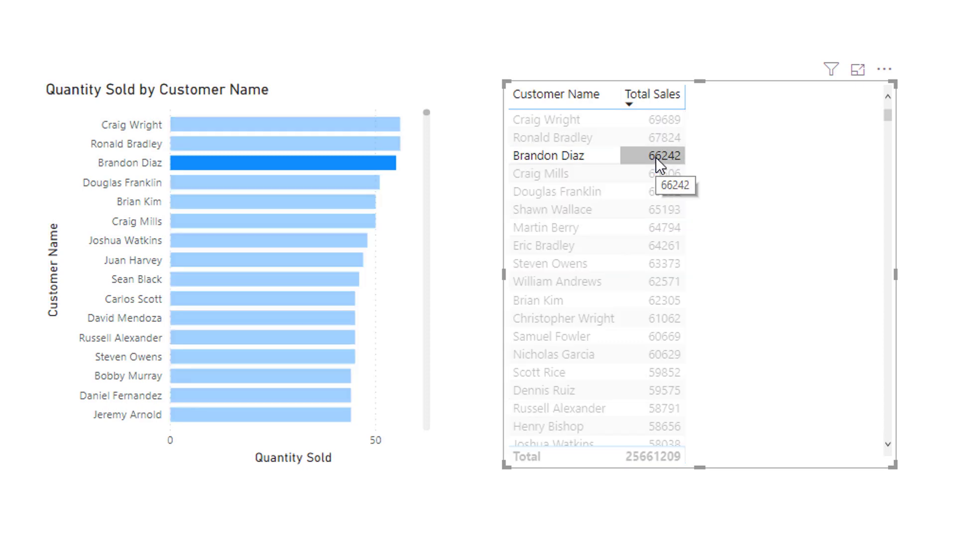
pyautogui.click(656, 157)
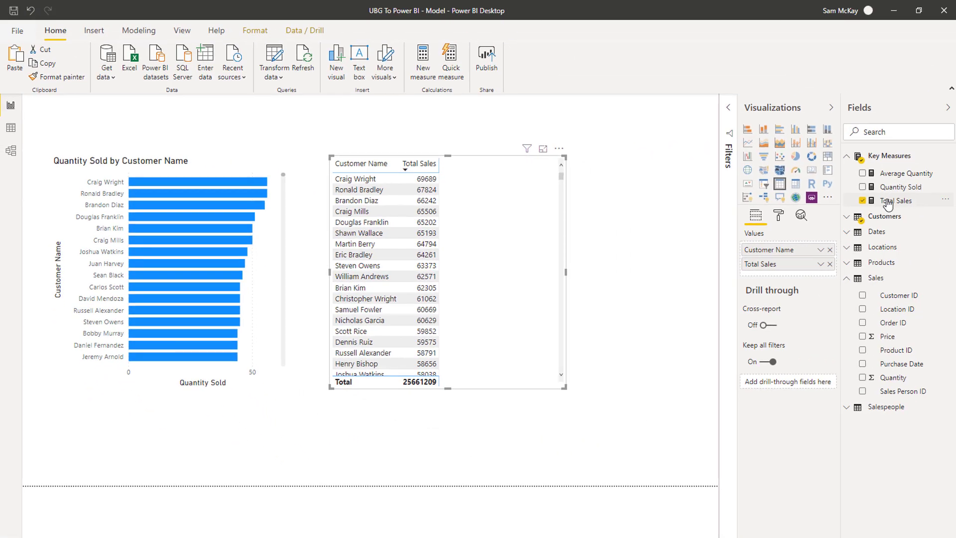
# - Display the Total Sales measure's formula and highlight its SUMX function for review
pyautogui.click(887, 201)
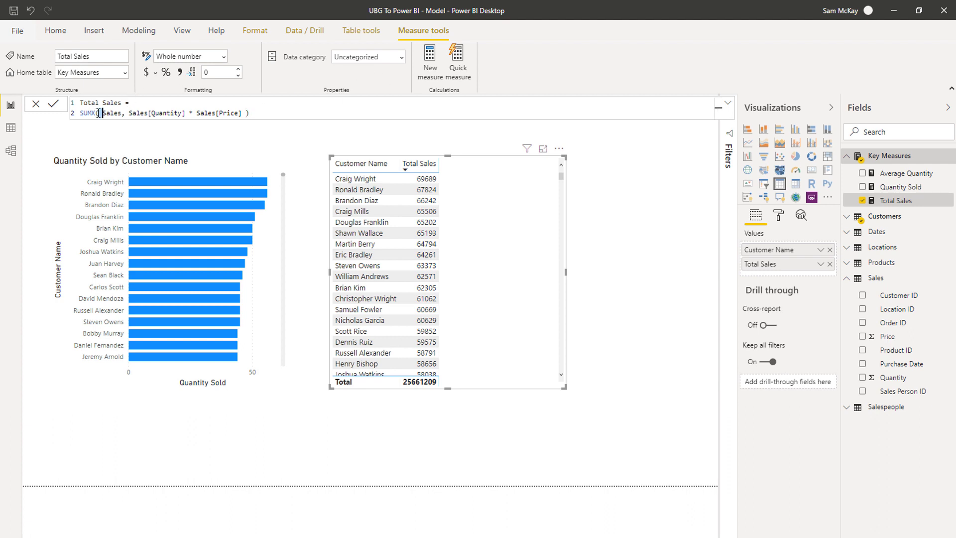
pyautogui.doubleClick(96, 114)
pyautogui.moveTo(96, 114); pyautogui.dragTo(78, 120)
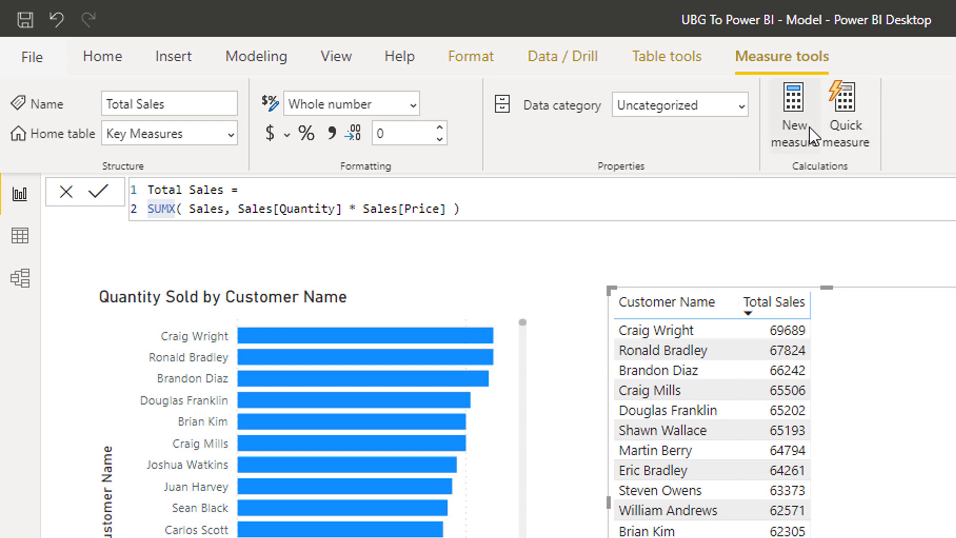
# - Create a new measure named Total Transactions and begin its formula with the COUNTROWS function
pyautogui.click(758, 150)
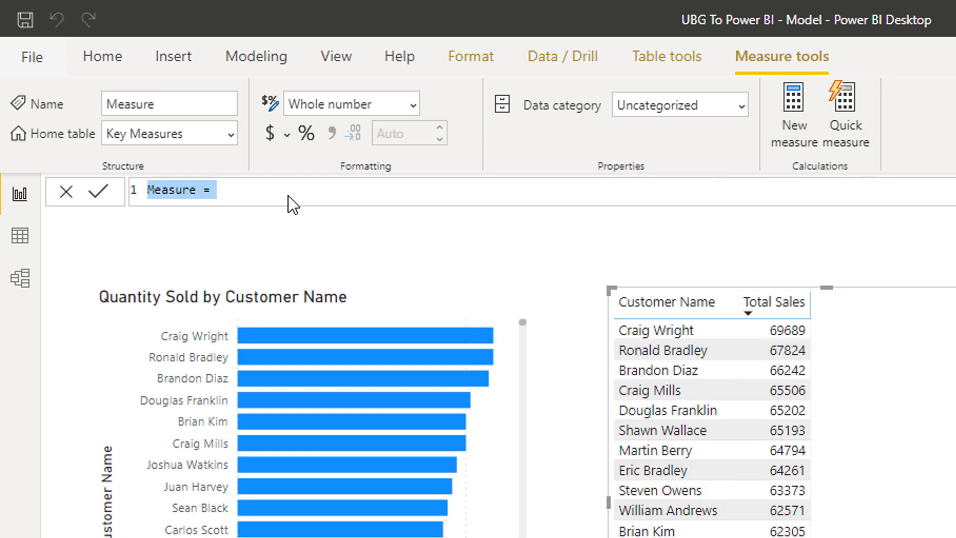
pyautogui.write('Total ')
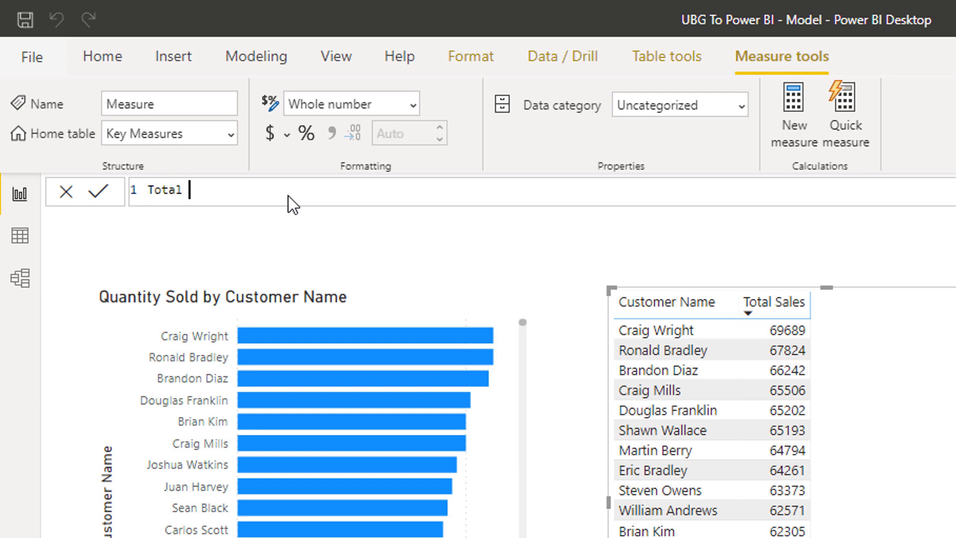
pyautogui.write('Transactions = CTO')
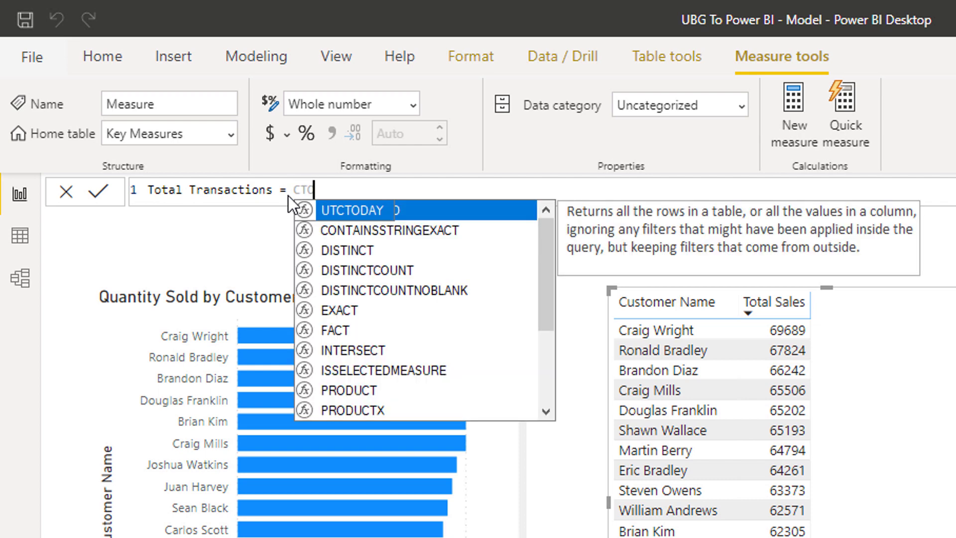
pyautogui.press('BackSpace')
pyautogui.write('COUNT')
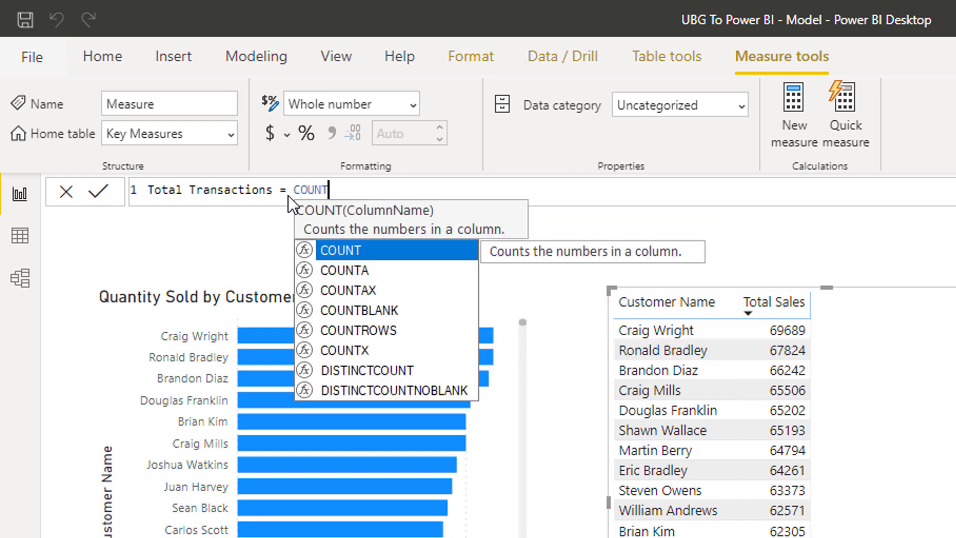
pyautogui.press('Down')
pyautogui.press('Down')
pyautogui.press('Down')
pyautogui.press('Down')
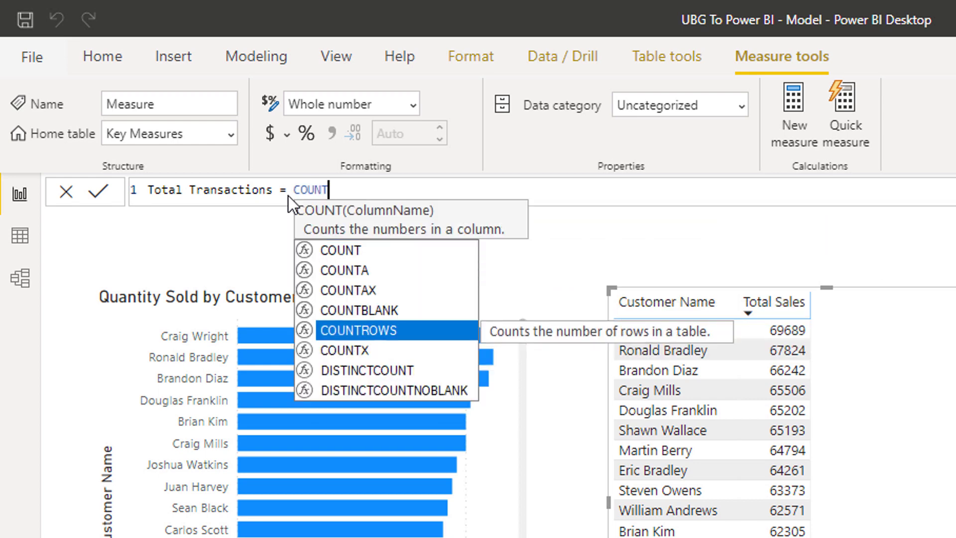
pyautogui.press('Tab')
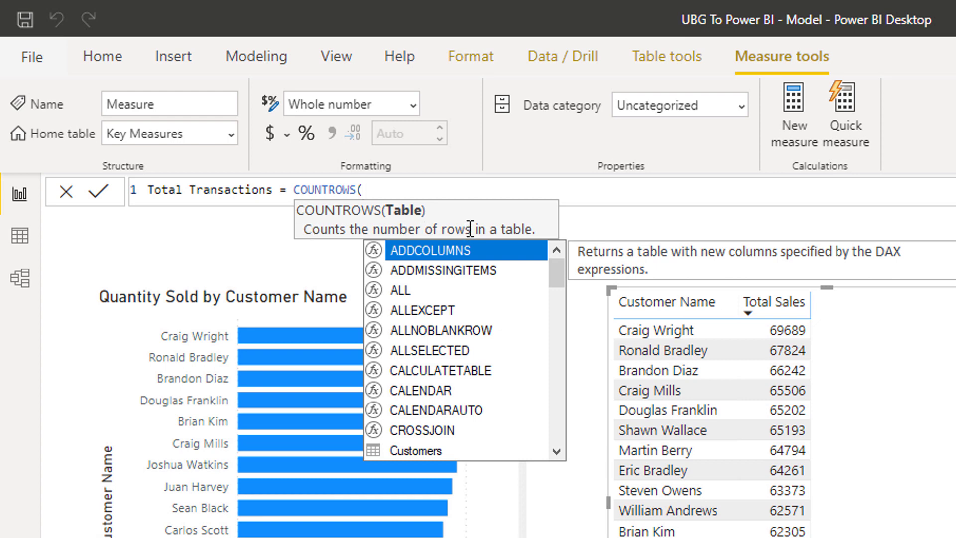
# - Complete the COUNTROWS formula with the Sales table as its argument and commit the measure
pyautogui.write('Sale')
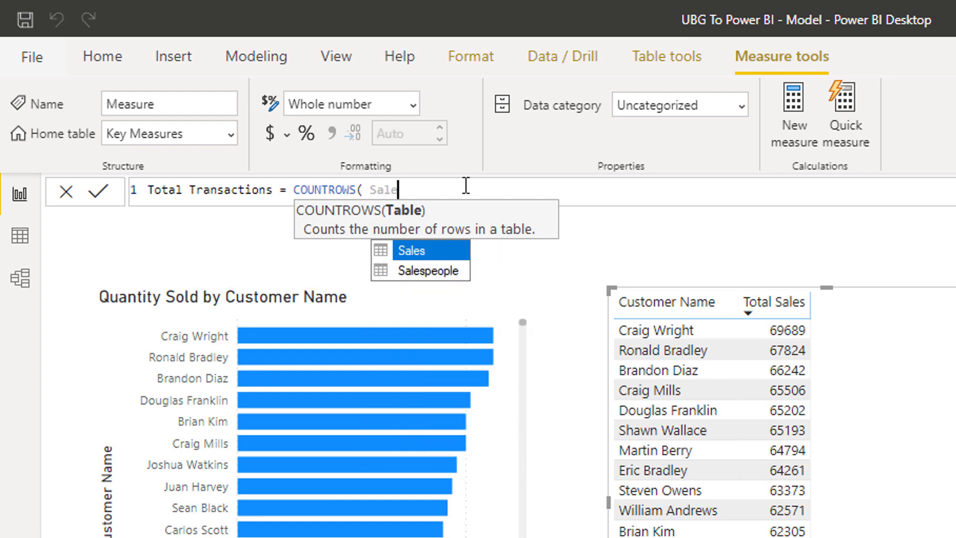
pyautogui.press('Tab')
pyautogui.write(')')
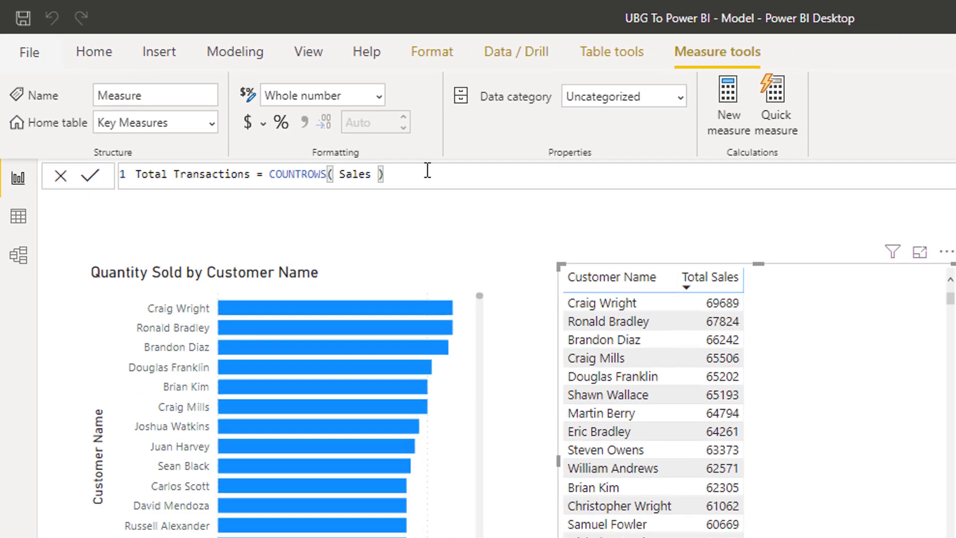
pyautogui.press('Return')
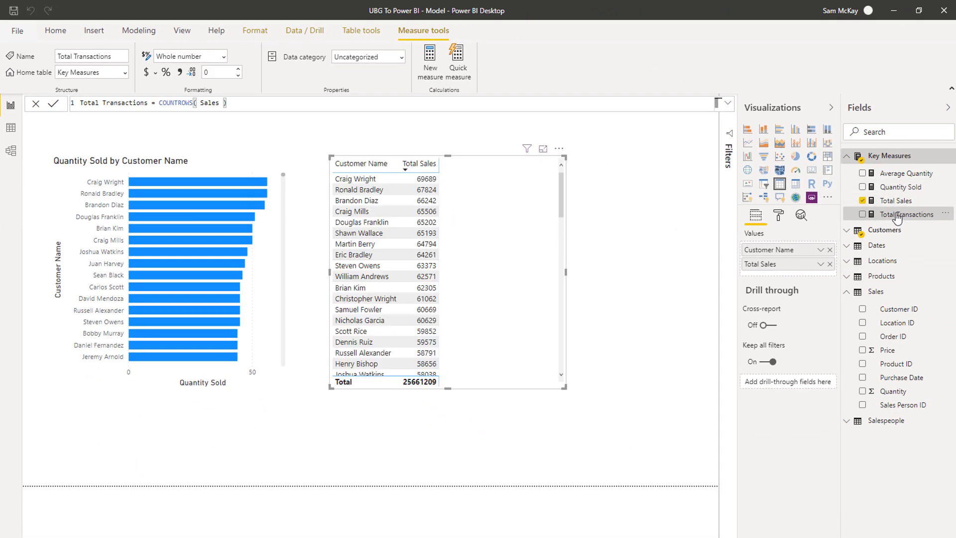
# - Add the Total Transactions and Quantity Sold measures to the customer table and display the Total Sales formula
pyautogui.moveTo(898, 218); pyautogui.dragTo(498, 283)
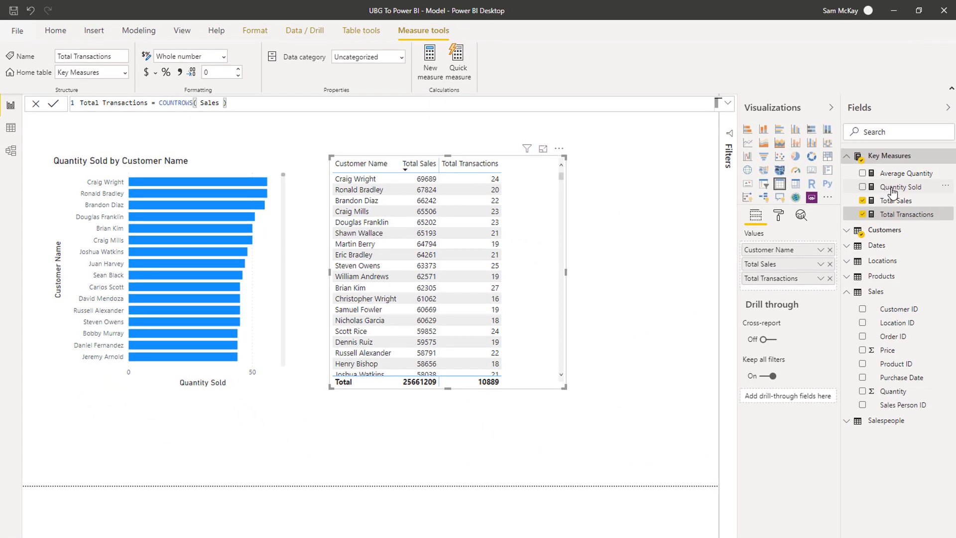
pyautogui.moveTo(659, 223); pyautogui.dragTo(632, 260)
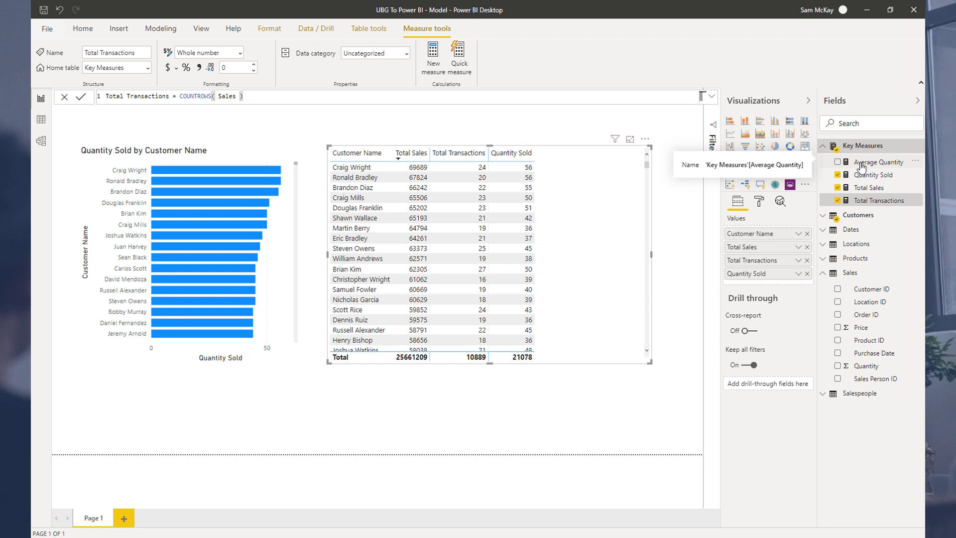
pyautogui.click(867, 188)
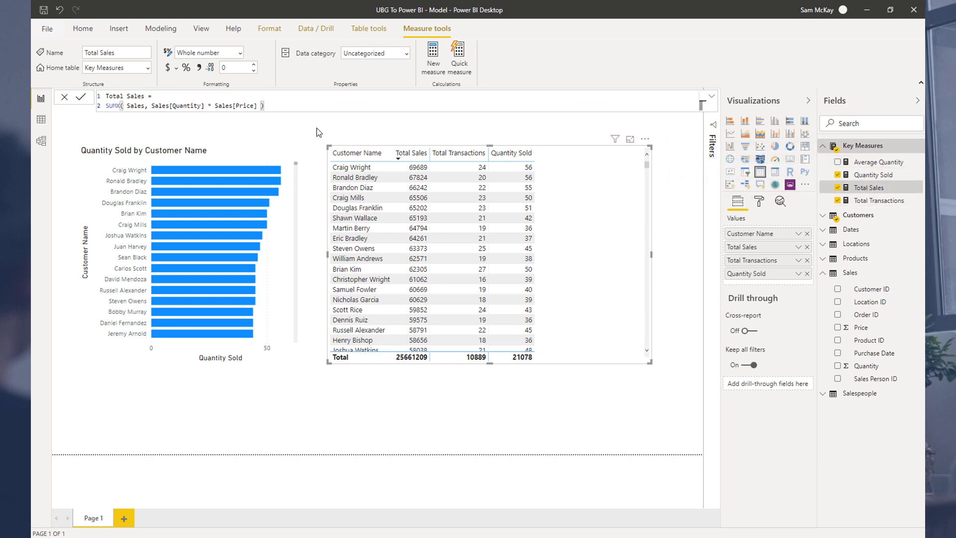